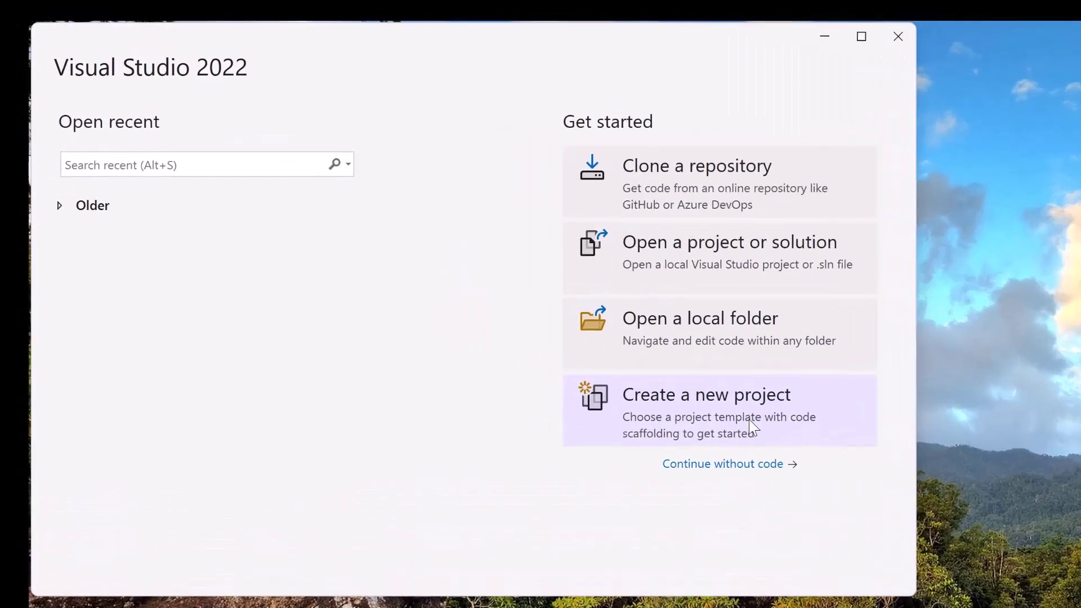
- Start a new Azure Functions project named DXOfficeAzureFunctionSample
click(727, 405)
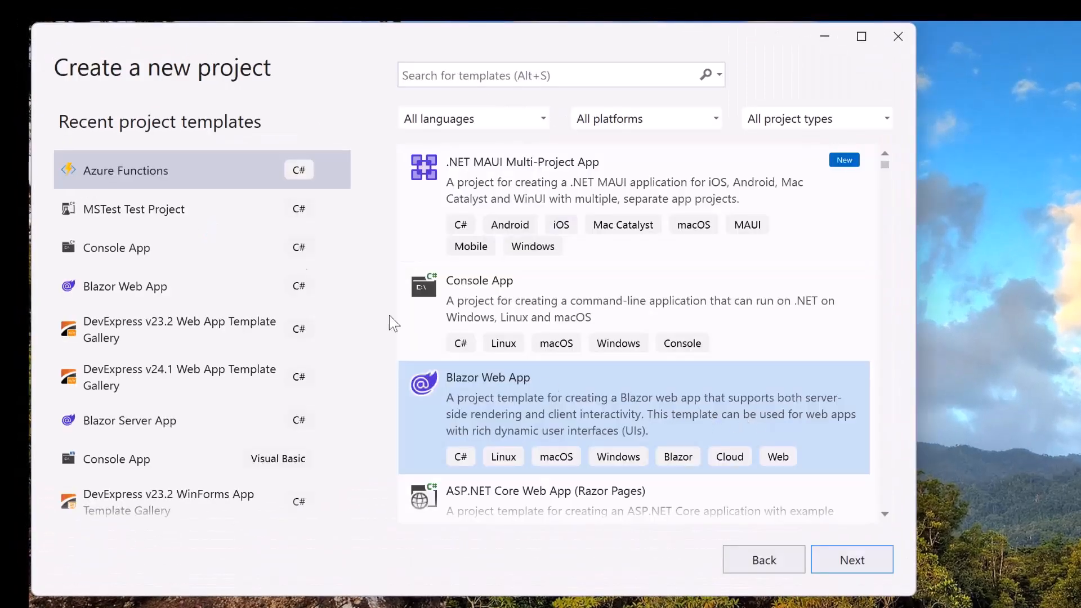
click(253, 171)
click(851, 560)
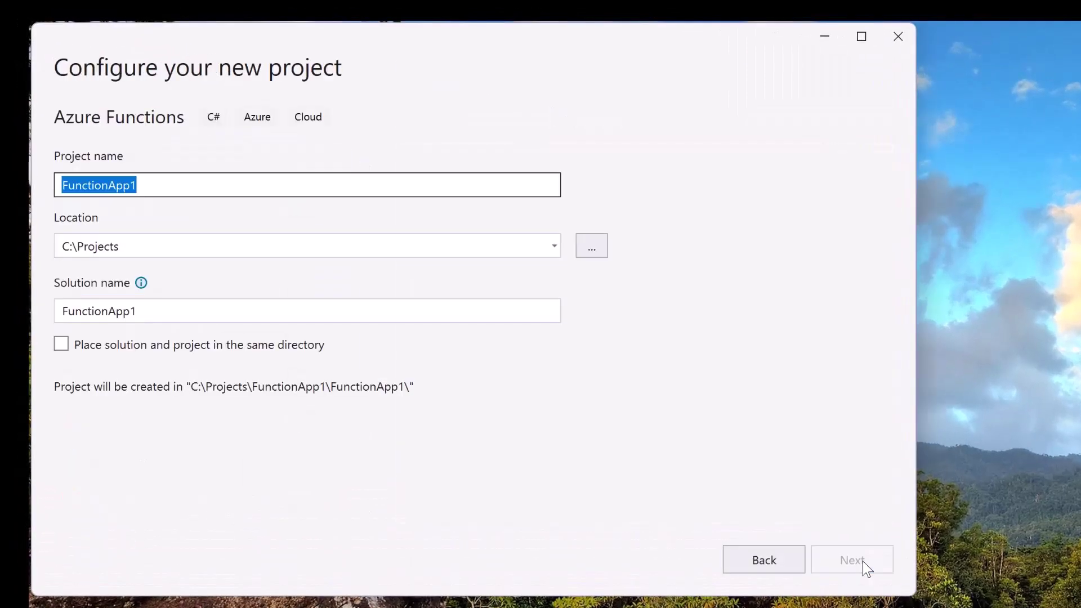
text(DXOfficeAzureFunctionSample)
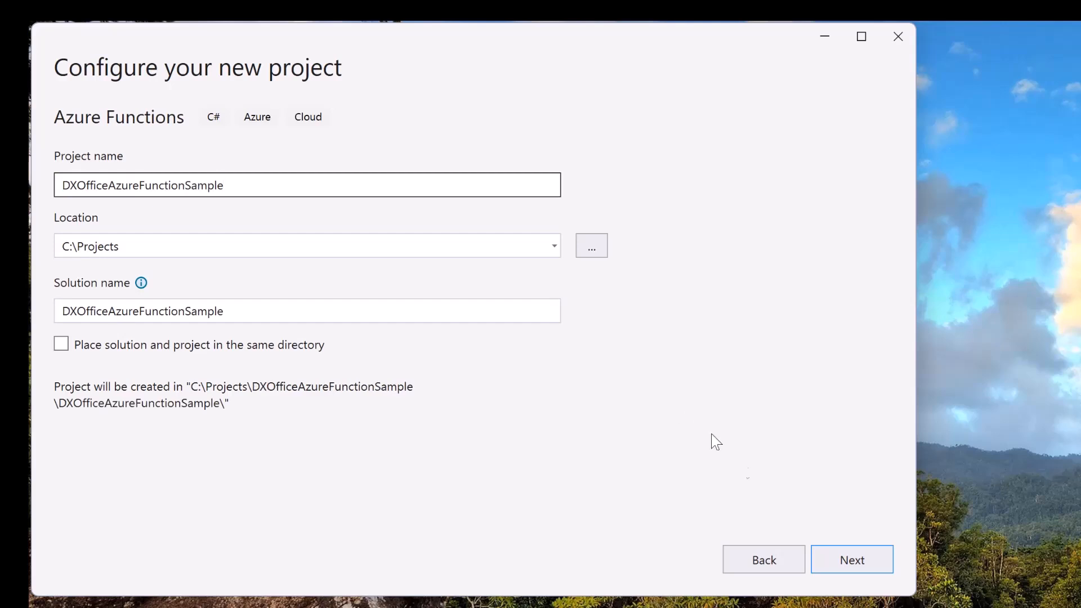
click(851, 560)
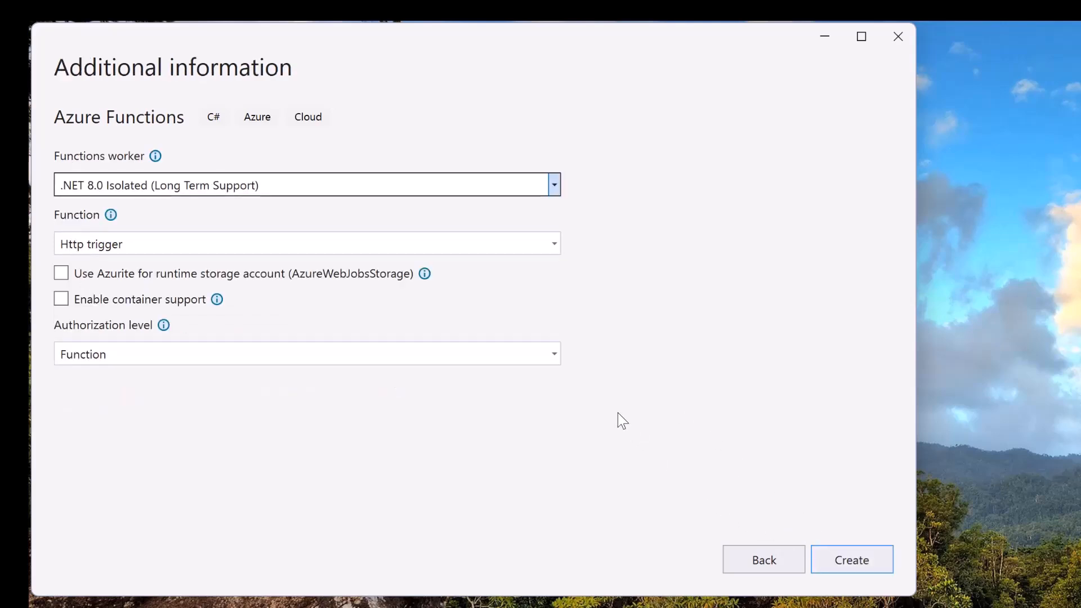
- Set the HTTP trigger's authorization level to Anonymous and create the project
click(552, 353)
click(409, 401)
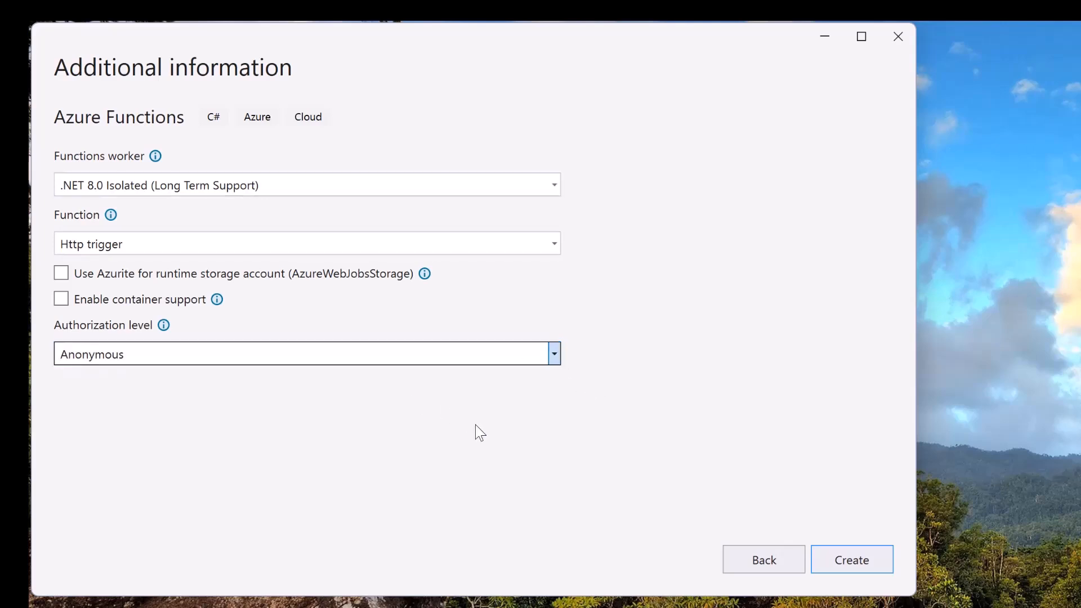
click(851, 559)
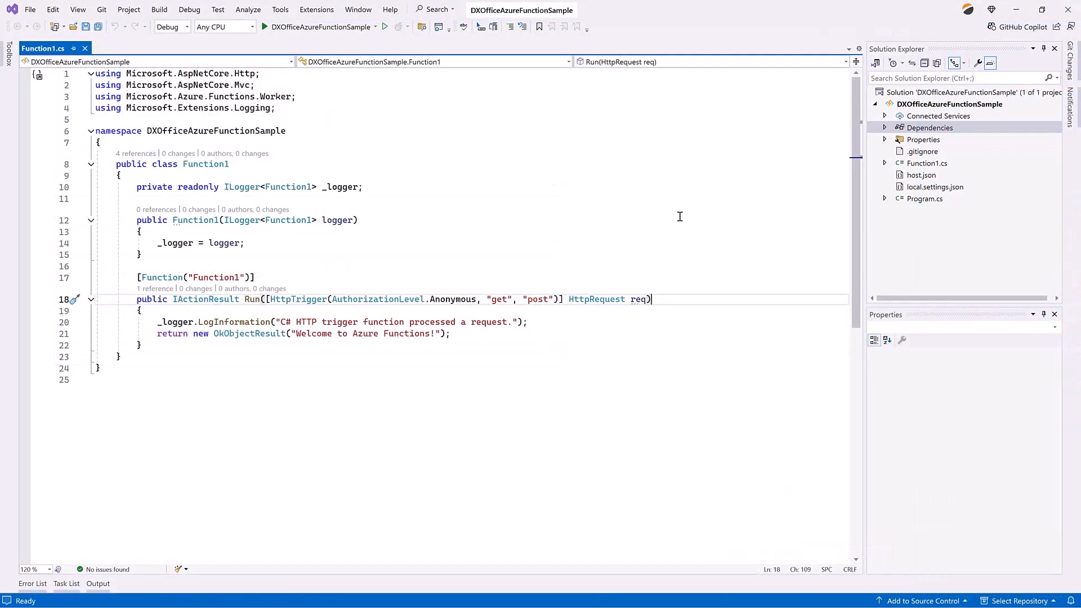
- Expand Dependencies > Packages in Solution Explorer and widen the pane to fit names
click(885, 128)
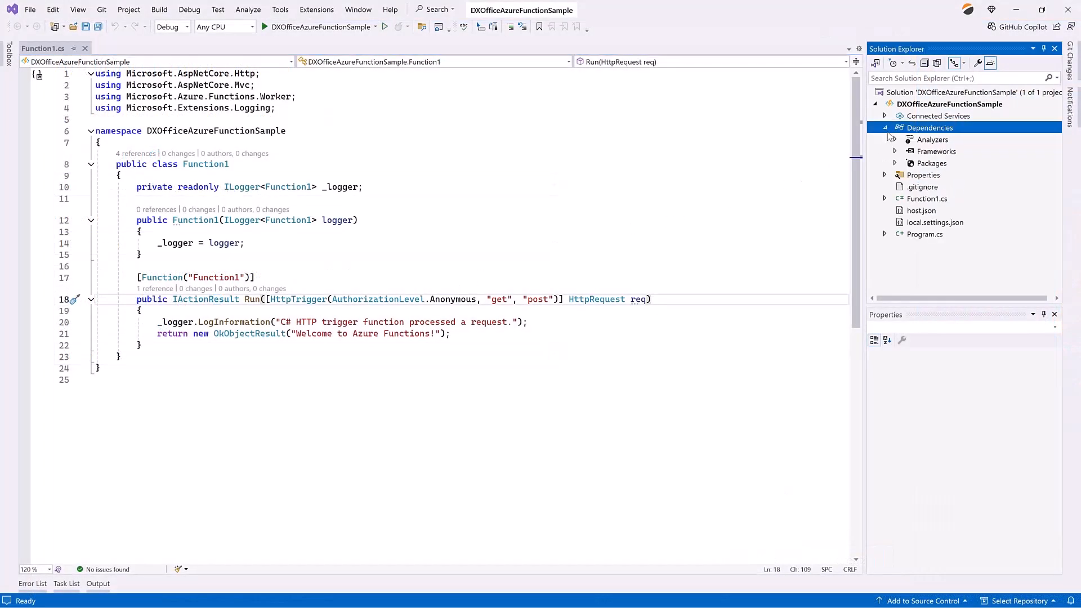
click(895, 163)
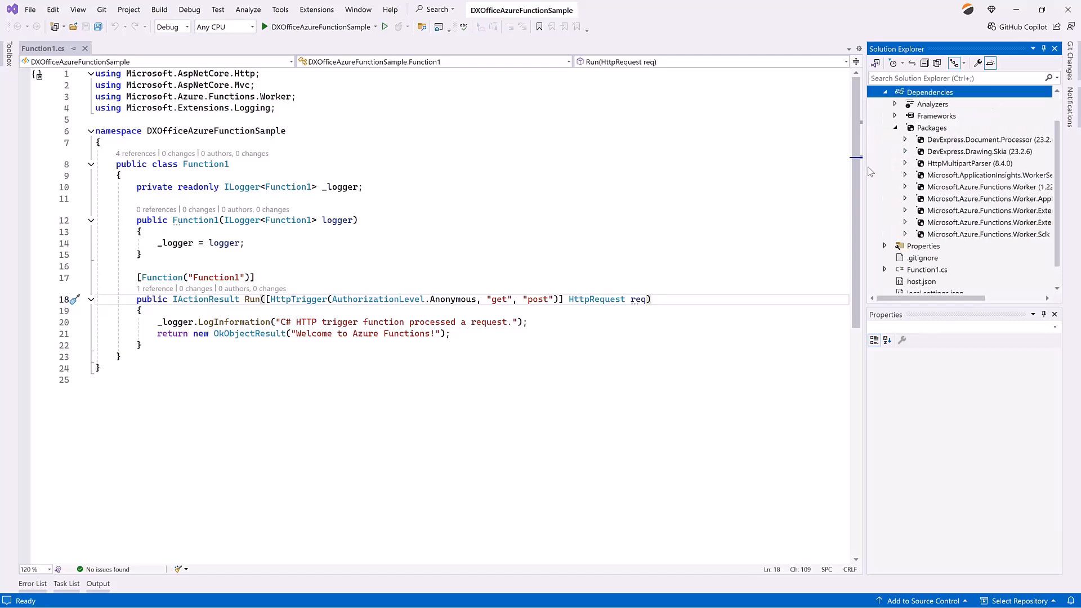
drag(867, 171, 820, 171)
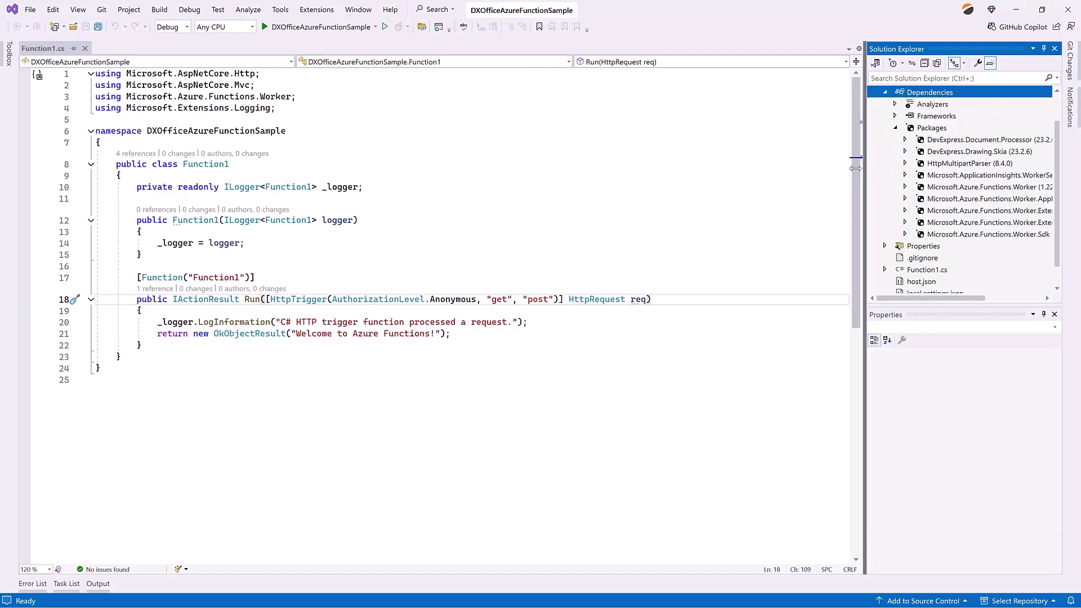
- Inspect HttpMultipartParser, DevExpress.Document.Processor and DevExpress.Drawing.Skia package properties, then return to the code
click(992, 165)
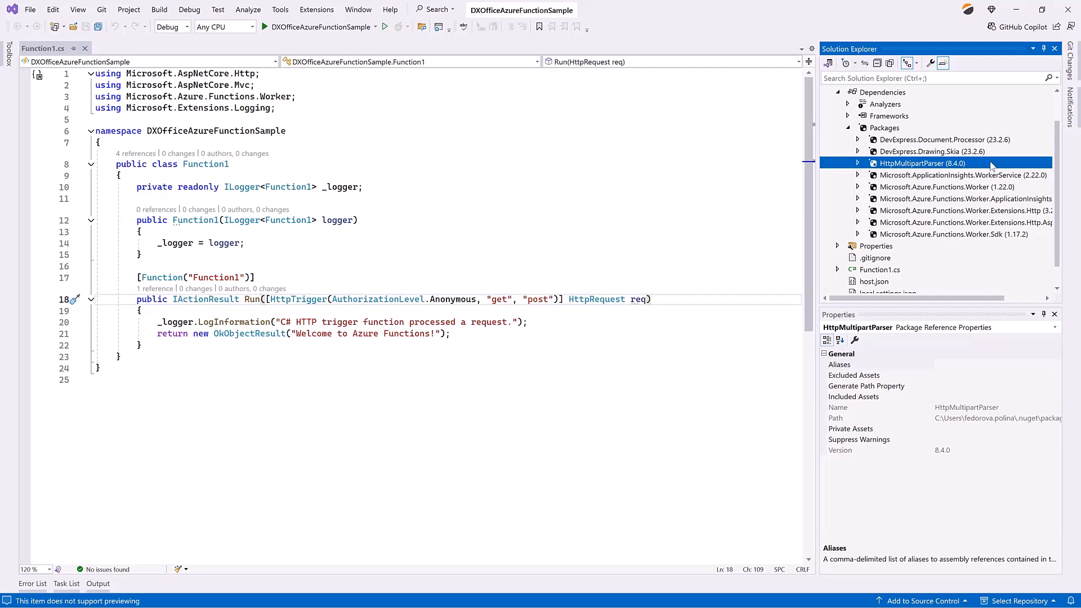
click(1018, 140)
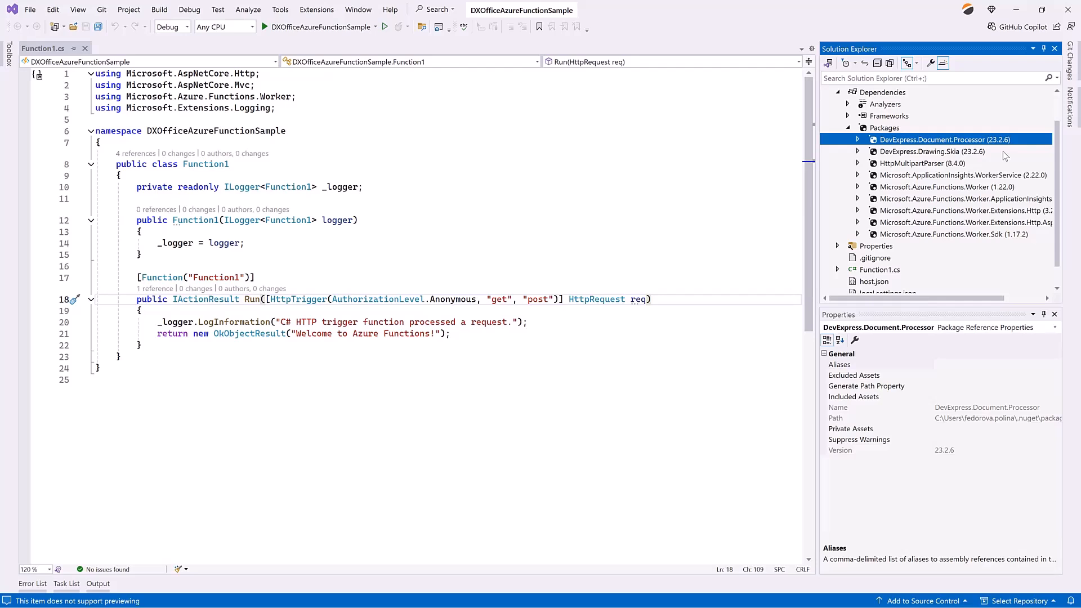
click(1004, 152)
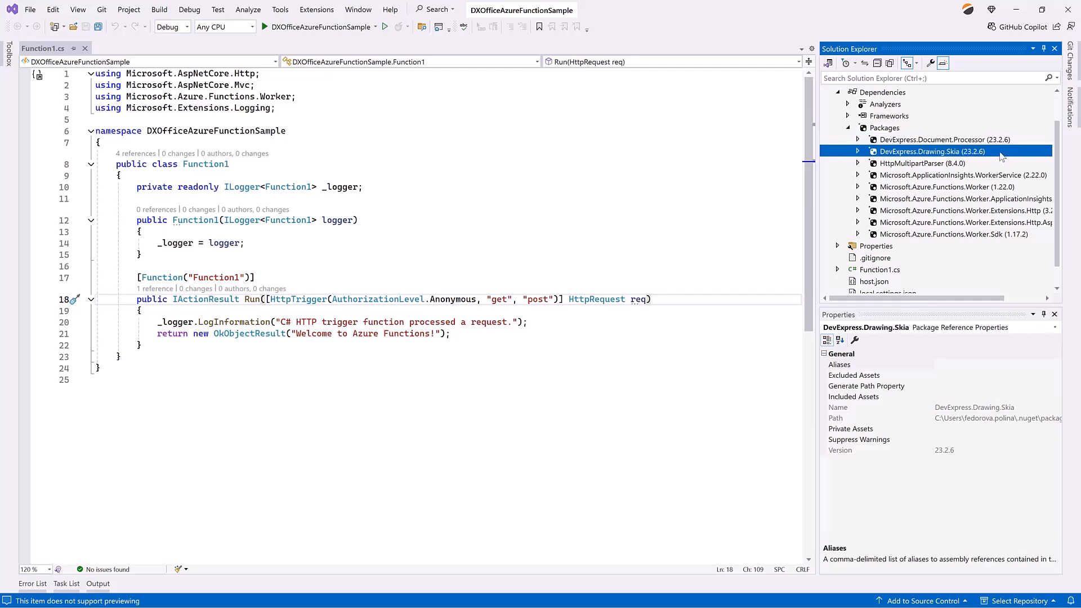
click(524, 218)
- Replace the template Function1 class body with the document-merge implementation
key(Down)
key(Down)
key(Down)
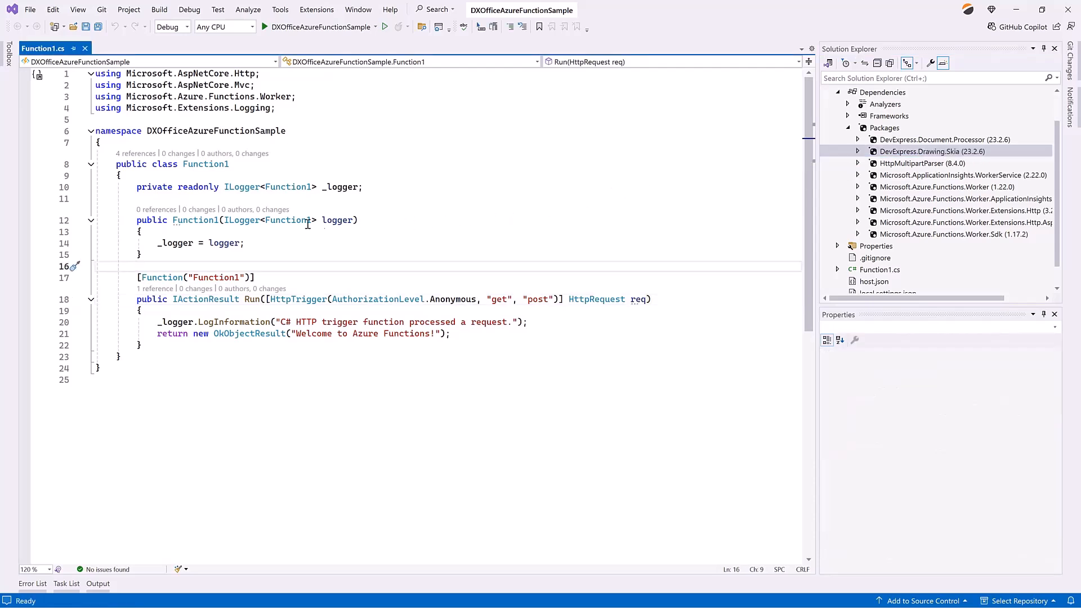
drag(61, 188, 62, 356)
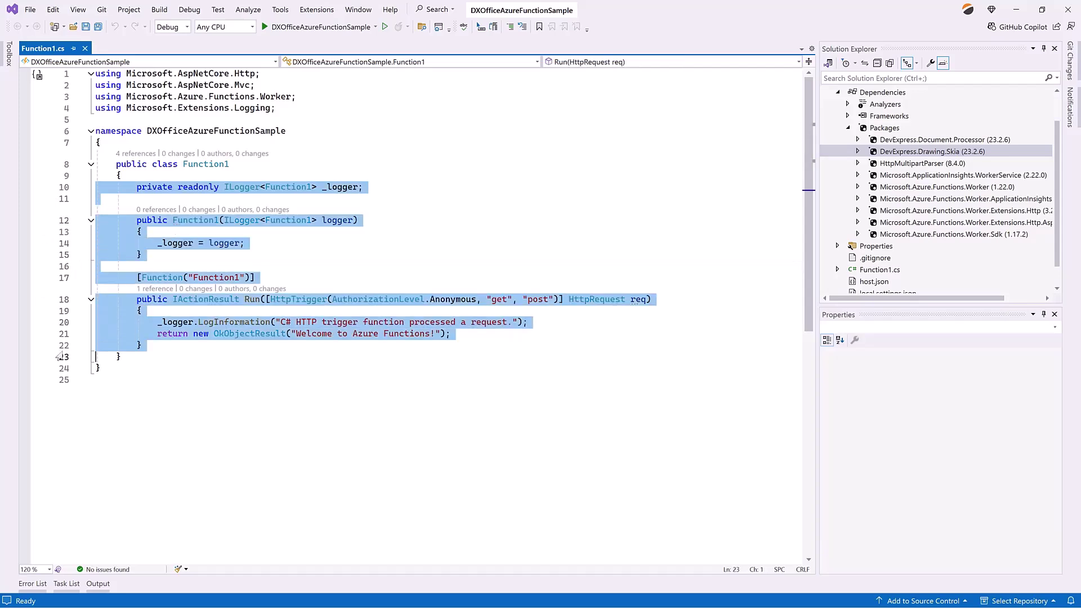
text([Function("Function1")]         public async Task<HttpResponseData> Run([HttpTrigger(AuthorizationLevel.Anonymous, "get", "post")] HttpRequestData req)         {             OfficeCharts.Instance.ActivateCrossPlatformCharts(); // enable chart support             using (var server = new RichEditDocumentServer())             {                 var parsedFormBody = MultipartFormDataParser.ParseAsync(req.Body);                 await MergeDocuments(server, parsedFormBody.Result.Files);                 server.Document.AppendSection();                  Stream imageStream = GenerateBarCode();                 server.Document.Images.Append(DocumentImageSource.FromStream(imageStream));                  MemoryStream resultStream = new MemoryStream();                 server.ExportToPdf(resultStream);                 resultStream.Seek(0, SeekOrigin.Begin);                  HttpResponseData okResponse = req.CreateResponse(HttpStatusCode.OK);                 okResponse.Headers.Add("Content-Type", "application/pdf");                 await okResponse.WriteBytesAsync(resultStream.ToArray());                 return okResponse;             }         })
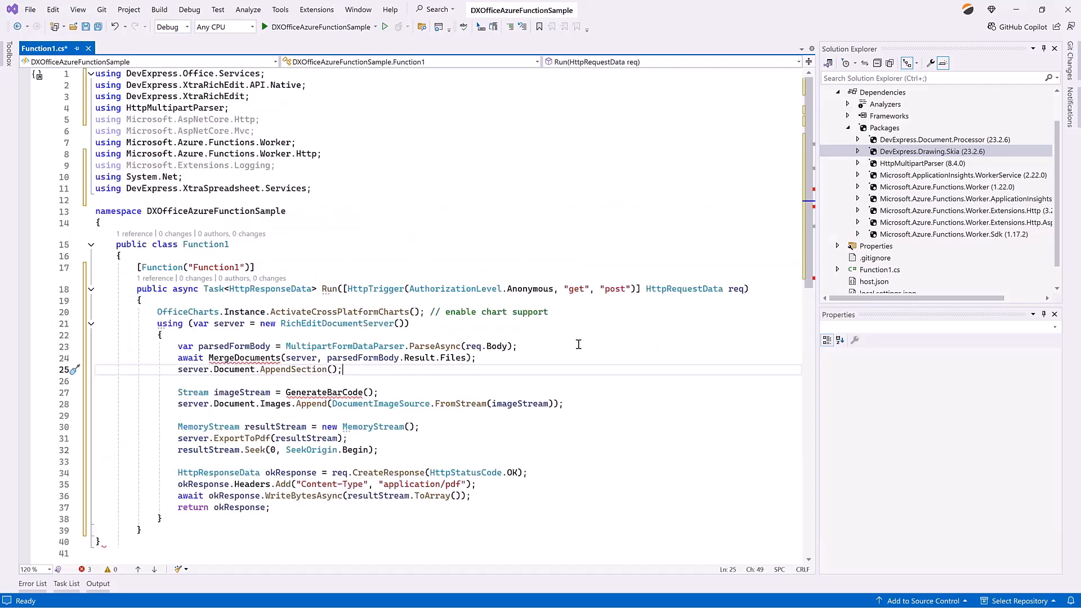
scroll(574, 346, down, 3)
- Review MergeDocuments and GenerateBarCode, add the missing closing brace, and save Function1.cs
click(261, 255)
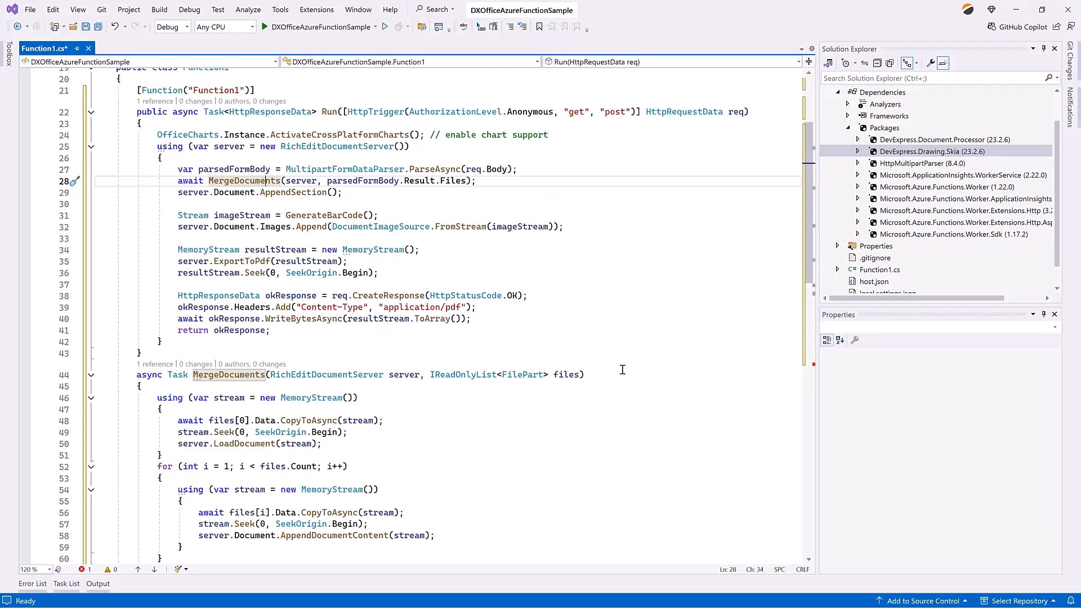
scroll(622, 371, down, 1)
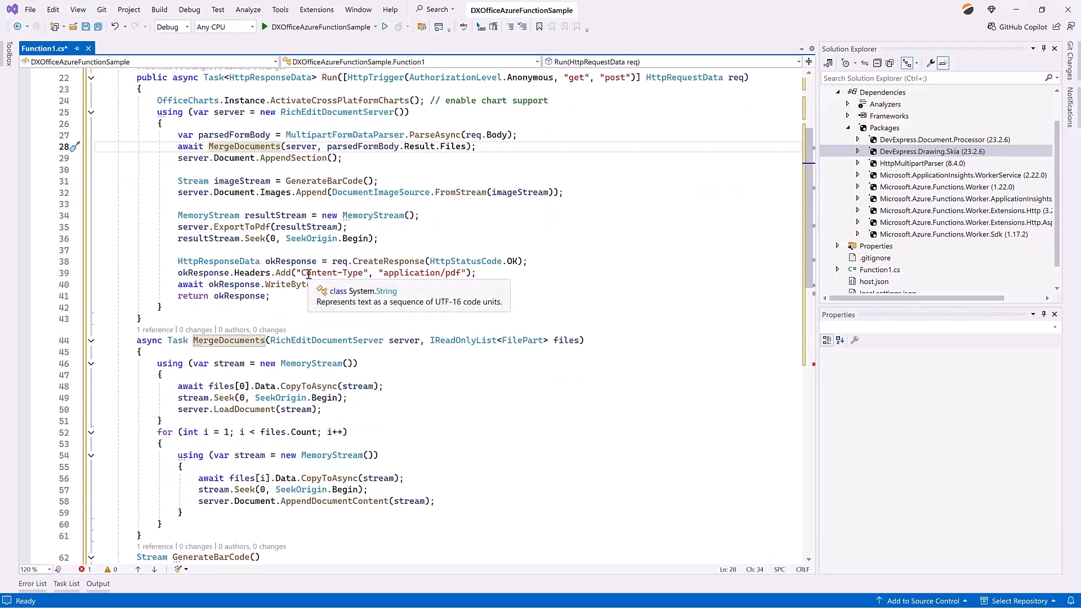
click(302, 181)
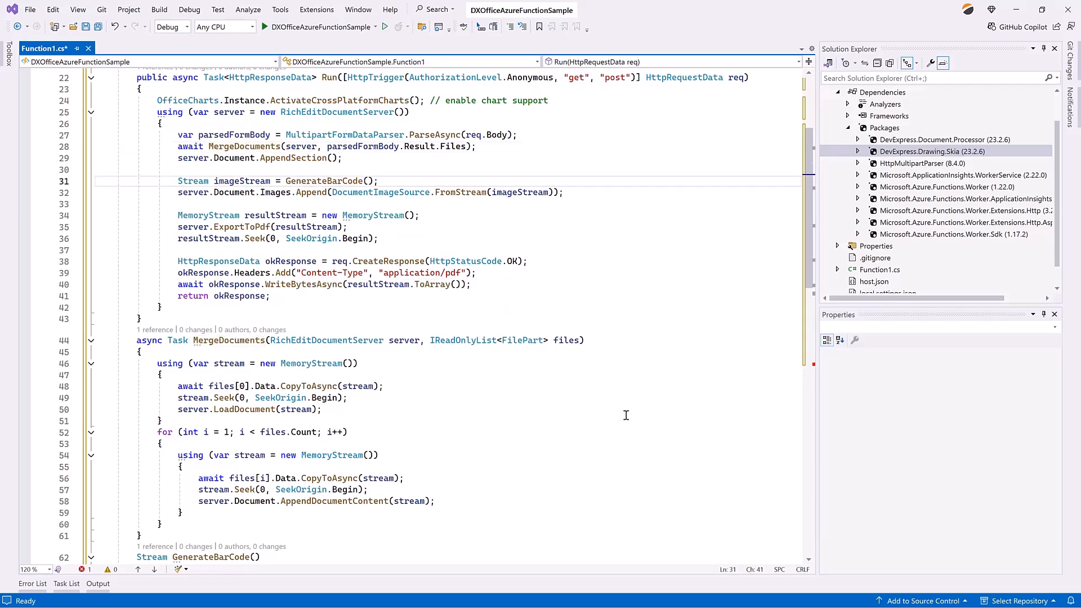
scroll(627, 416, down, 6)
scroll(627, 417, down, 3)
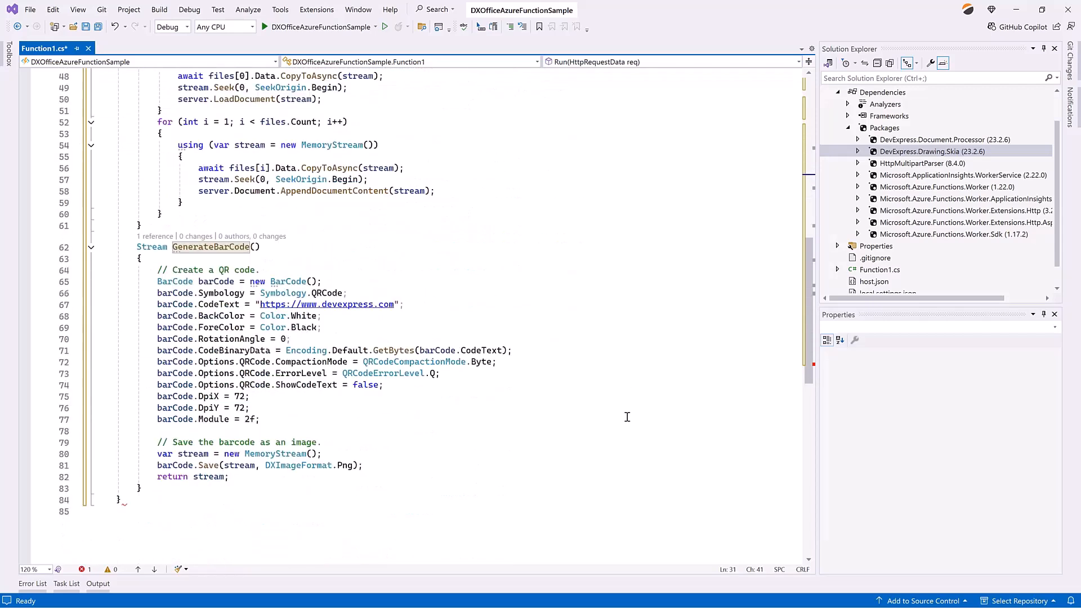
click(208, 496)
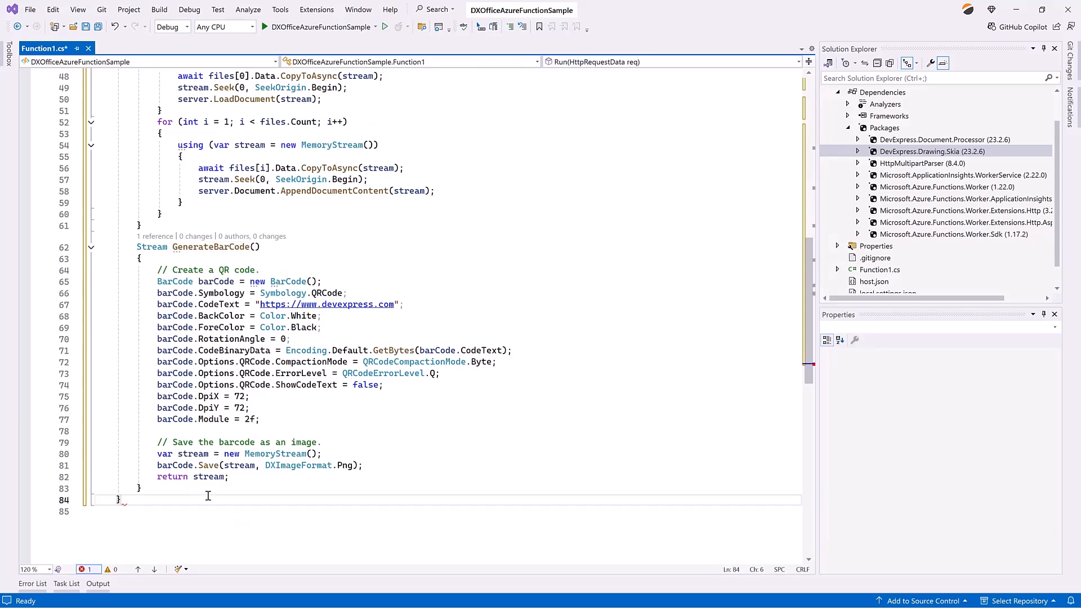
key(Return)
text(})
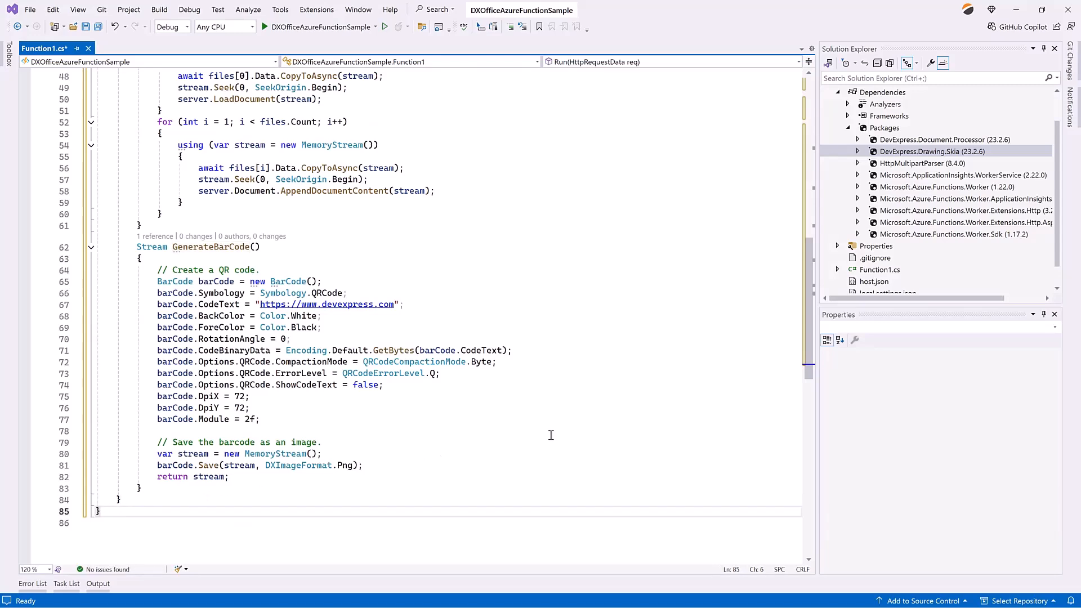
scroll(550, 435, up, 3)
scroll(550, 435, up, 3)
scroll(551, 435, up, 3)
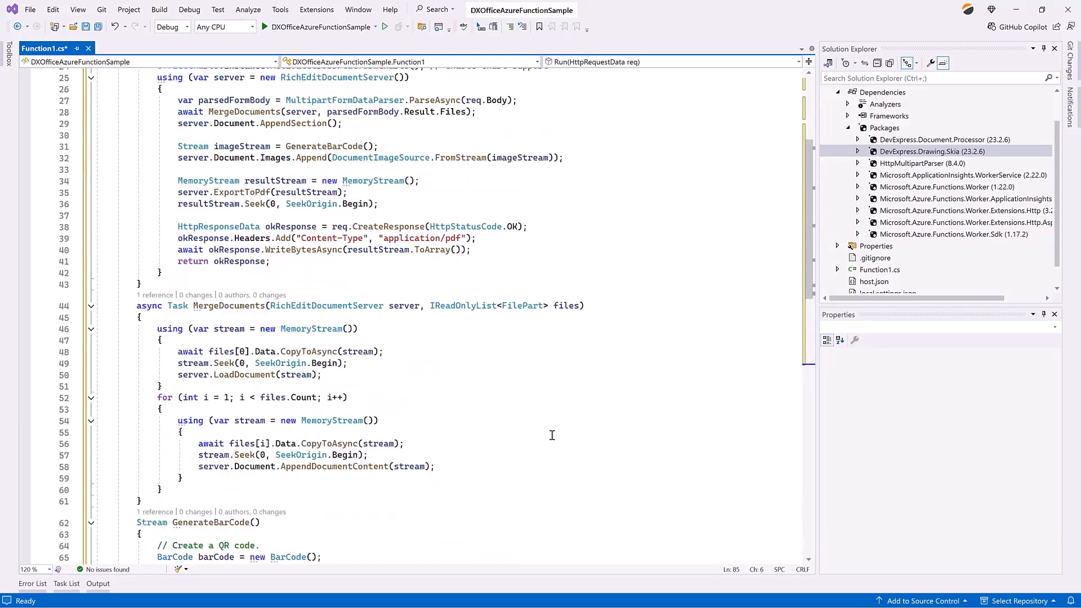
scroll(552, 435, up, 2)
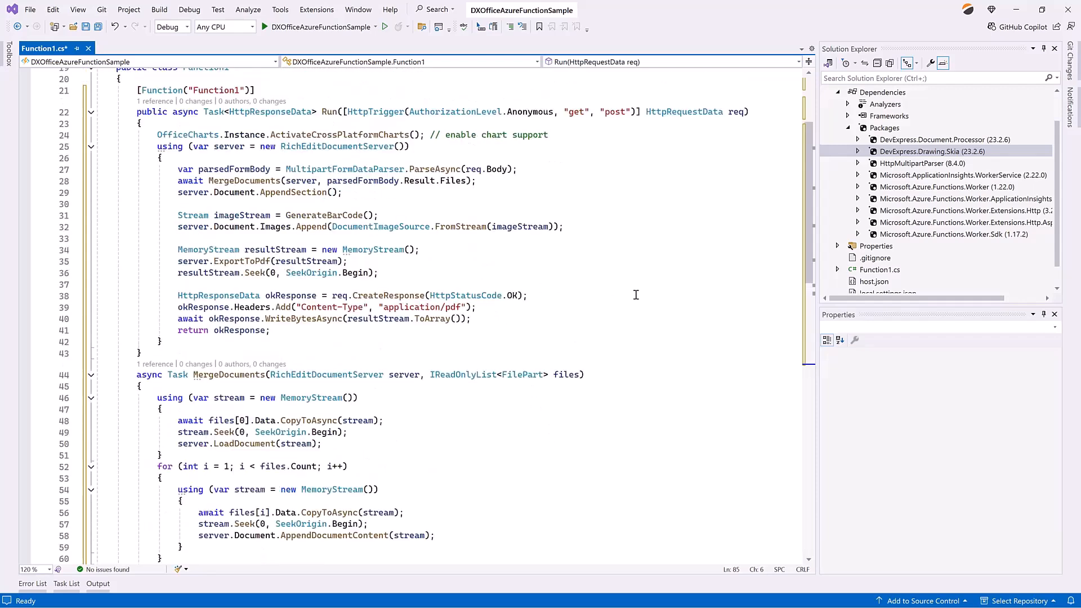
key(ctrl+s)
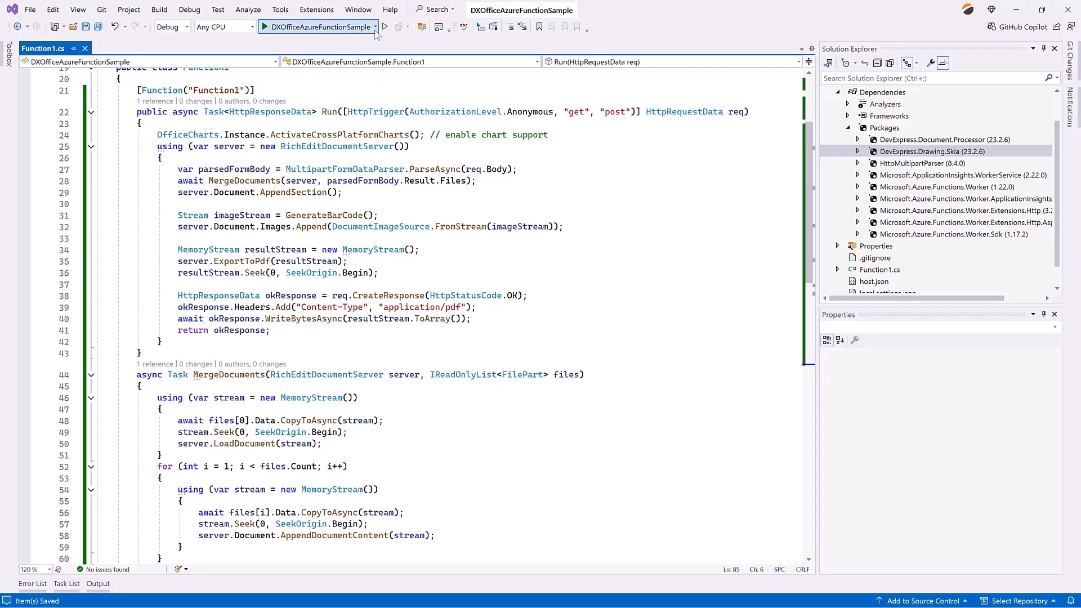
click(375, 26)
click(328, 41)
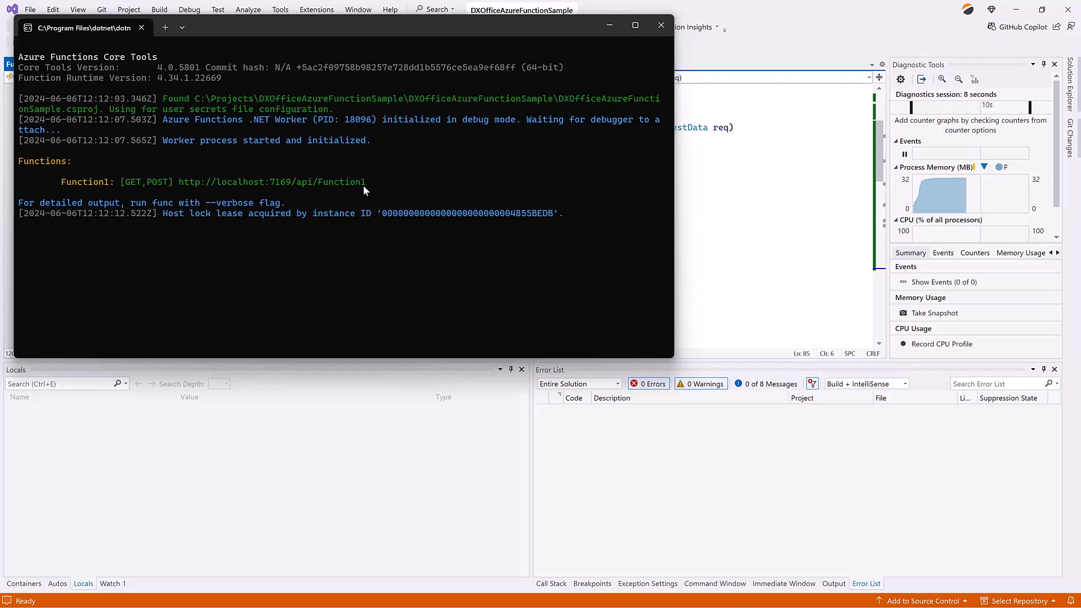
drag(371, 181, 179, 182)
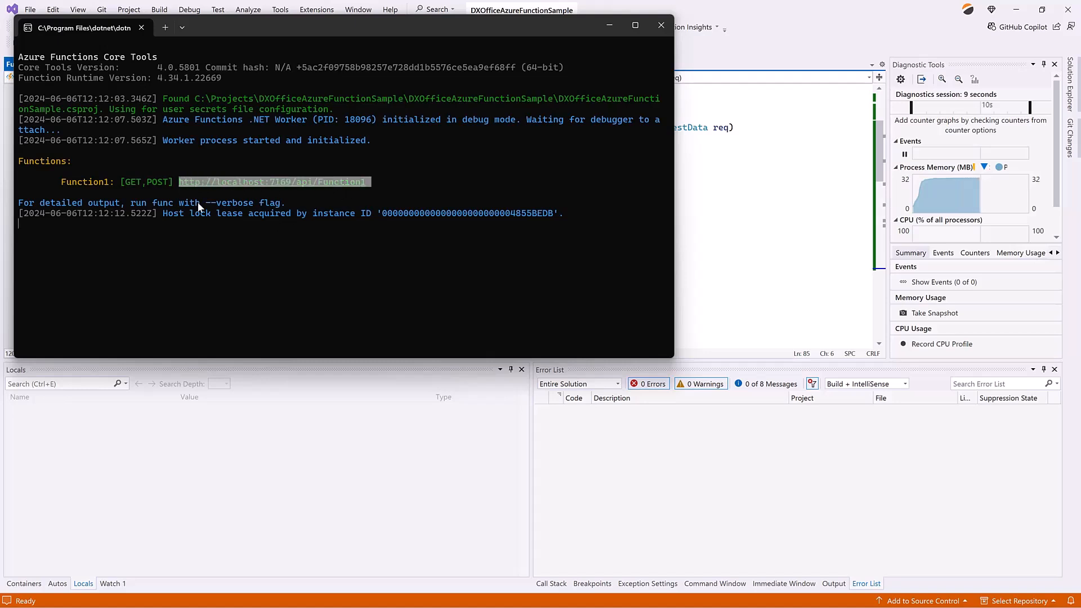
right_click(283, 256)
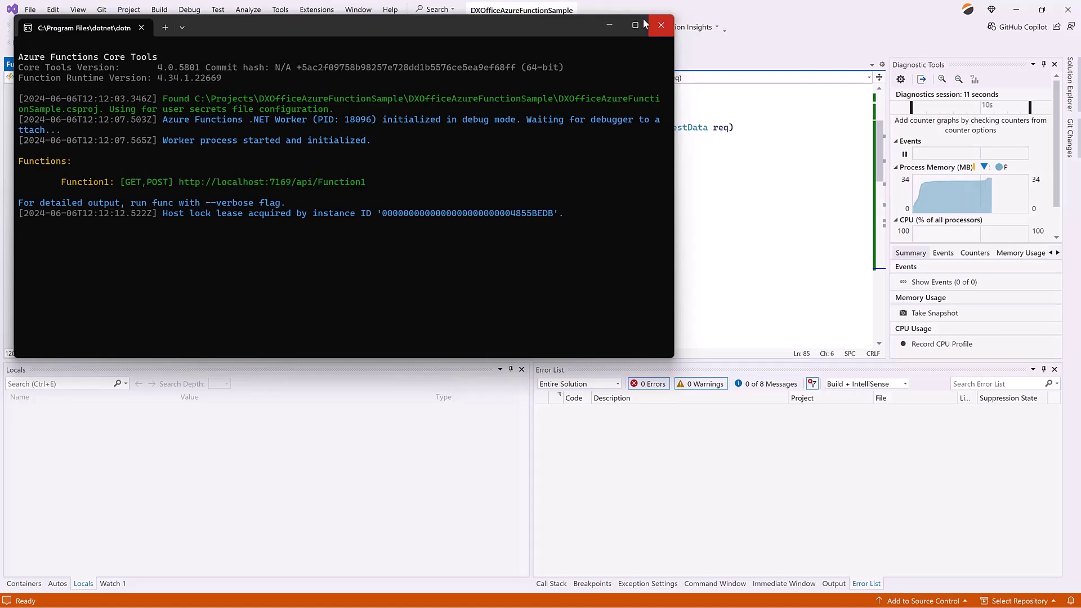
- Minimize the Functions host console and switch to Thunder Client in VS Code
click(609, 26)
click(16, 299)
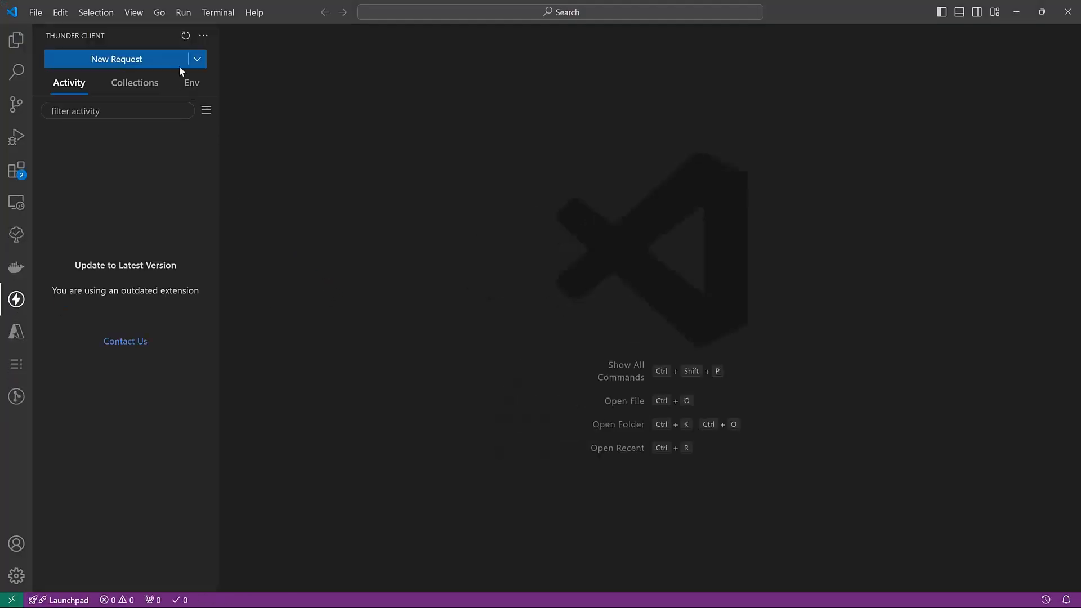
- Create a new Thunder Client request addressed to the local Function1 URL
click(144, 59)
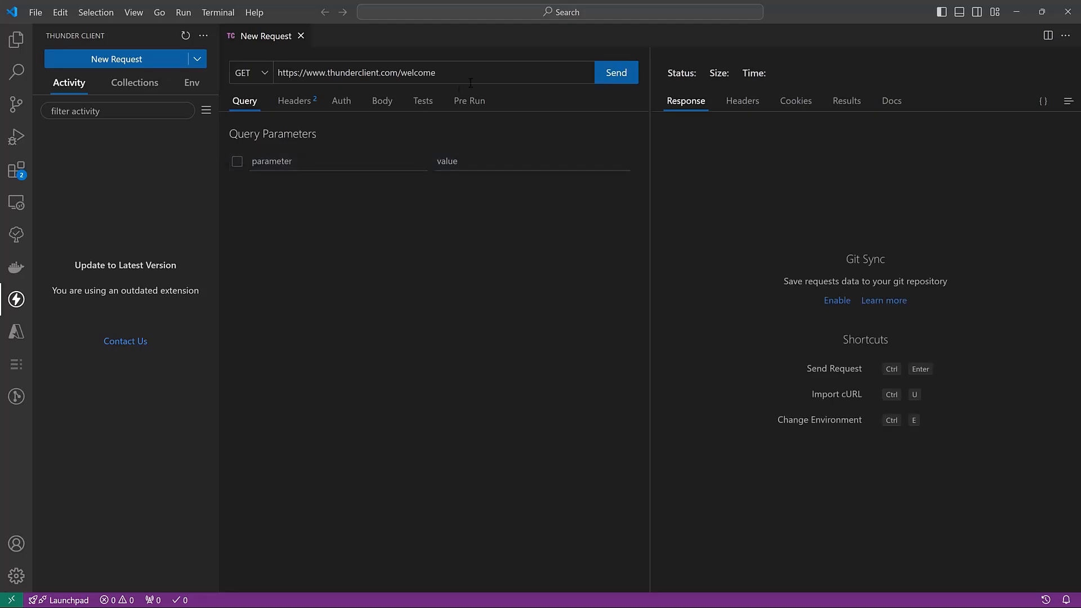
click(470, 73)
key(ctrl+a)
text(http://localhost:7169/api/Function1)
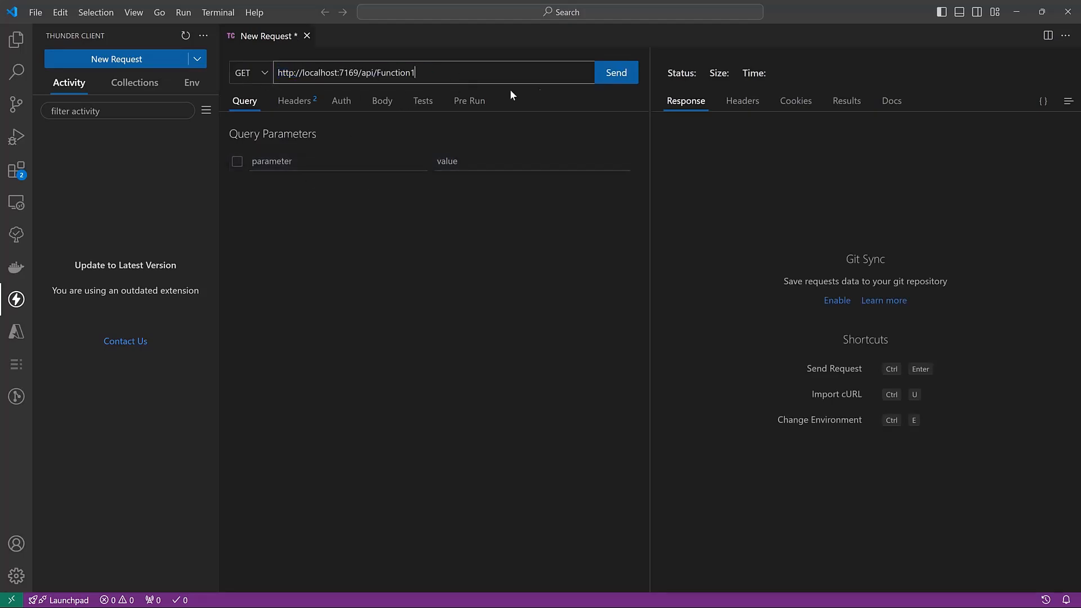
- Set the body to form data with files and attach Callahan.docx and Peacock.docx
click(382, 101)
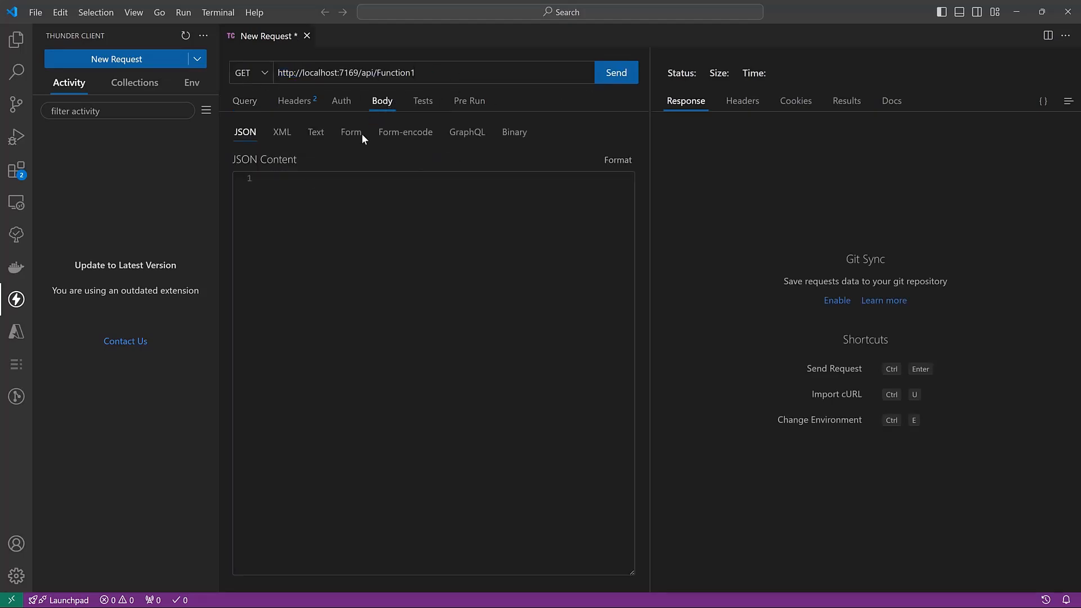
click(353, 133)
click(563, 167)
click(439, 267)
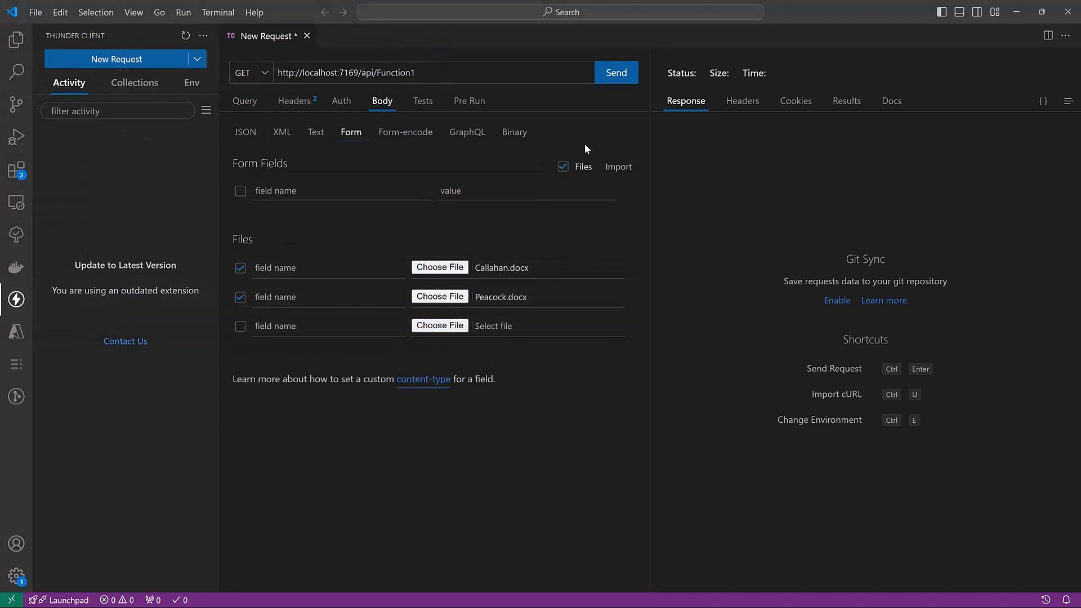
- Send the request, get 200 OK, and start saving the returned PDF
click(610, 81)
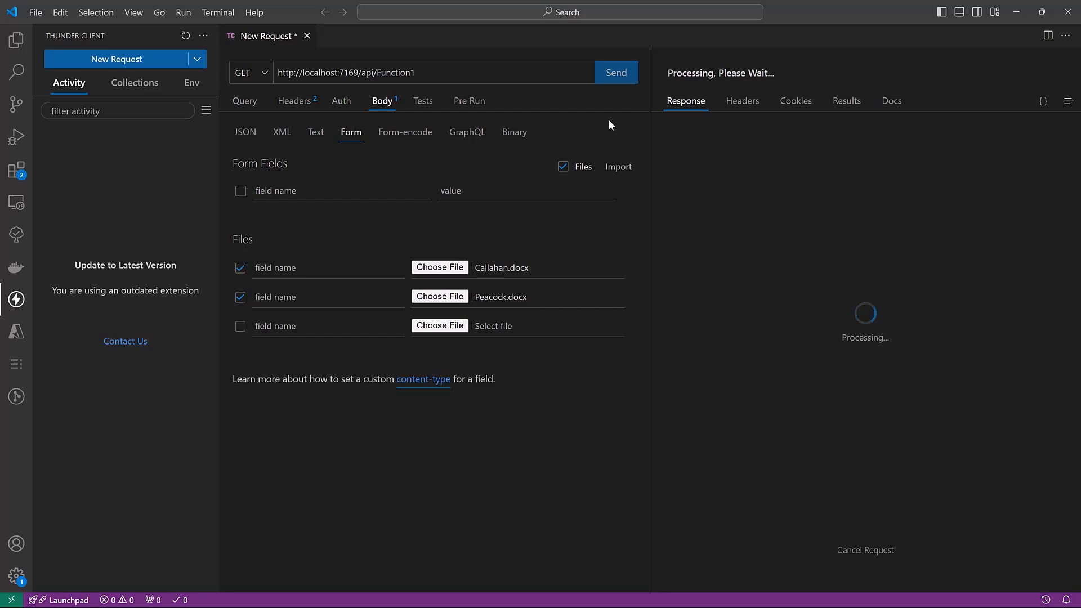
click(826, 370)
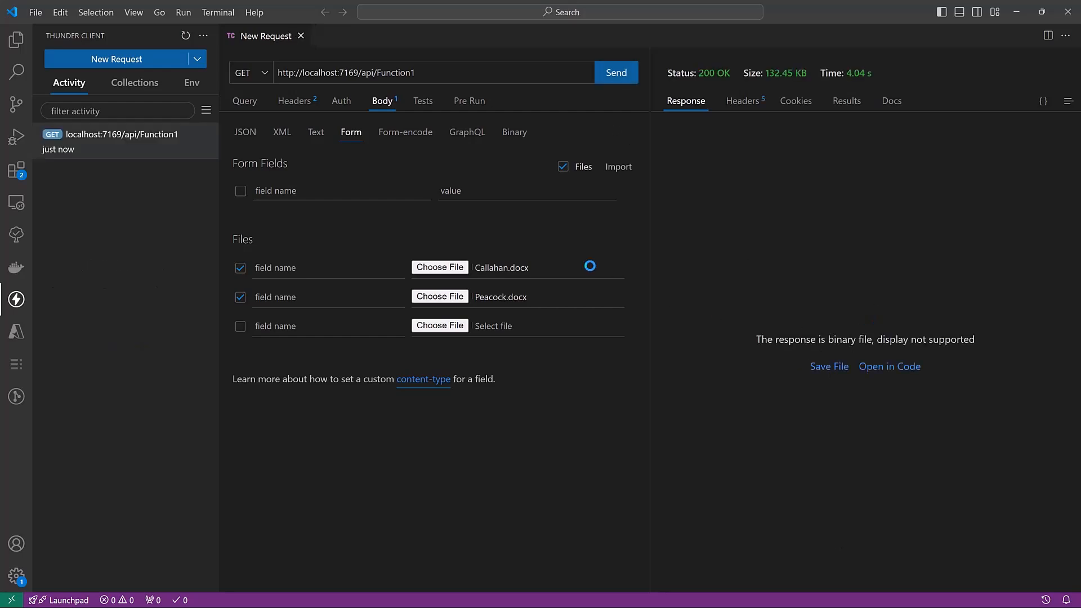
- Save the merged PDF, view it in Acrobat, then close Acrobat and minimize File Explorer
click(365, 318)
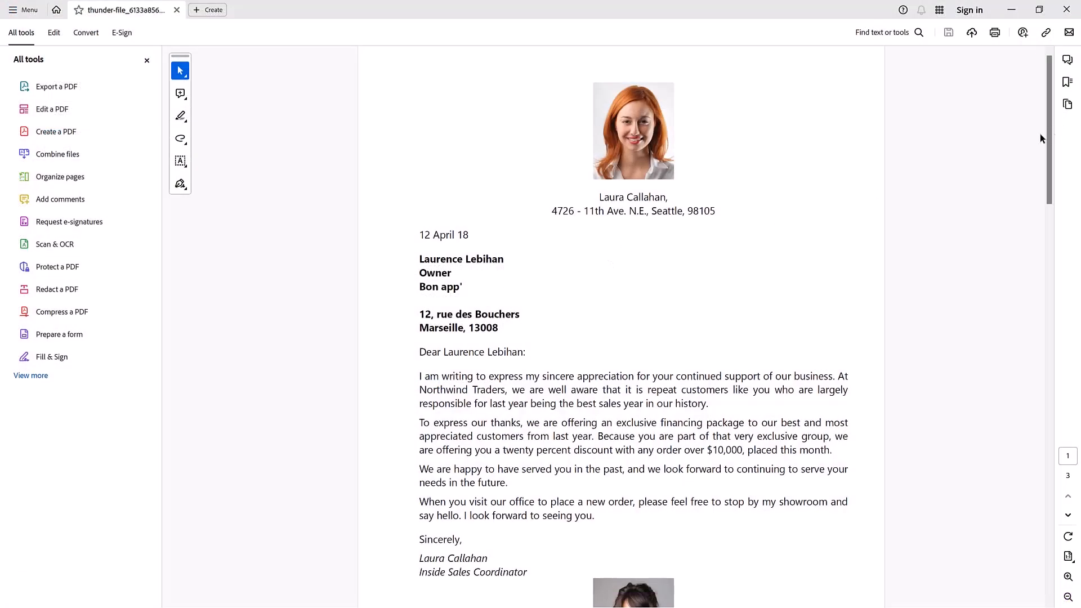
mouse_move(1048, 135)
mouse_down()
mouse_move(1020, 342)
mouse_move(1011, 131)
mouse_up()
click(1067, 9)
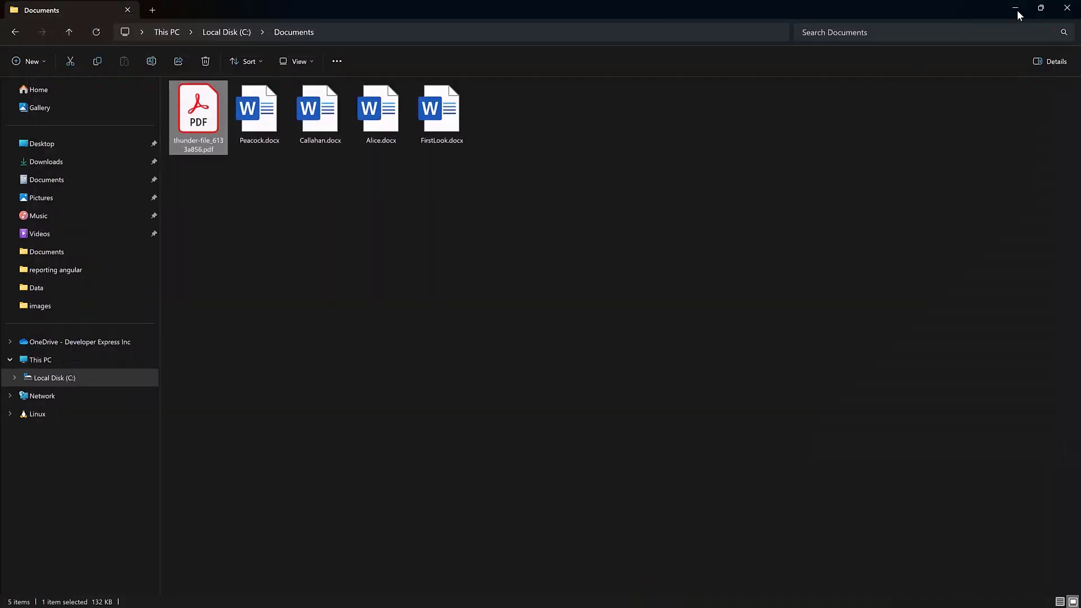
click(1018, 10)
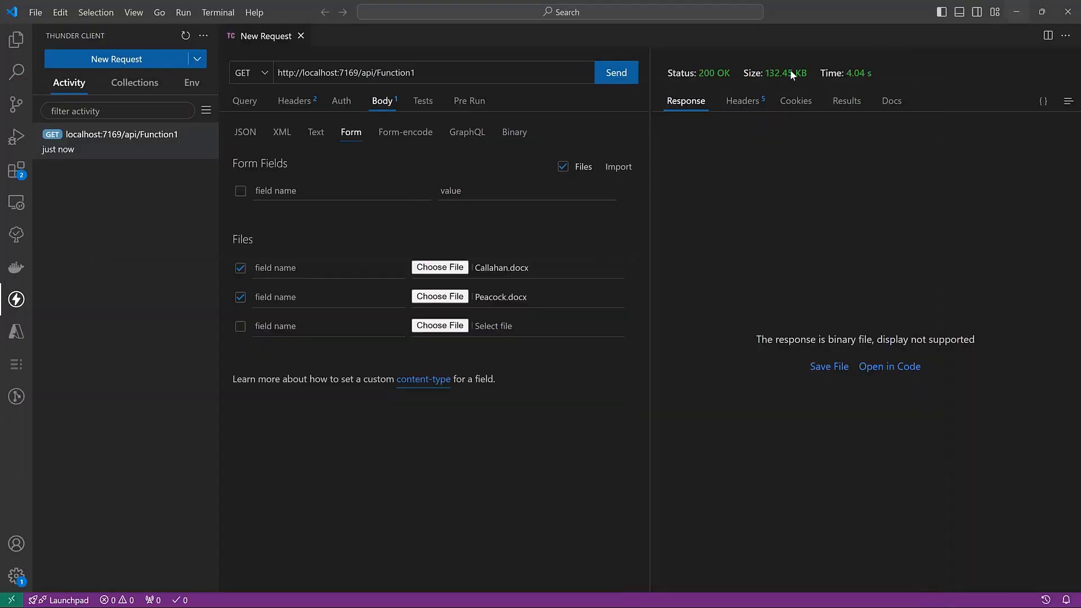
- Stop debugging and launch Publish... for the DXOfficeAzureFunctionSample project
click(1016, 10)
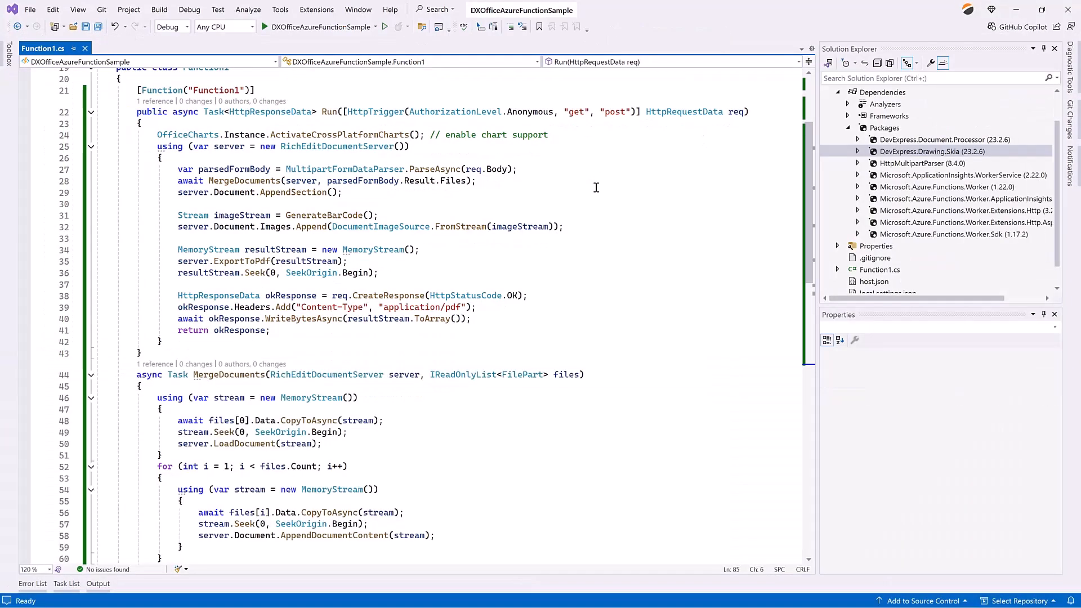
scroll(829, 197, up, 2)
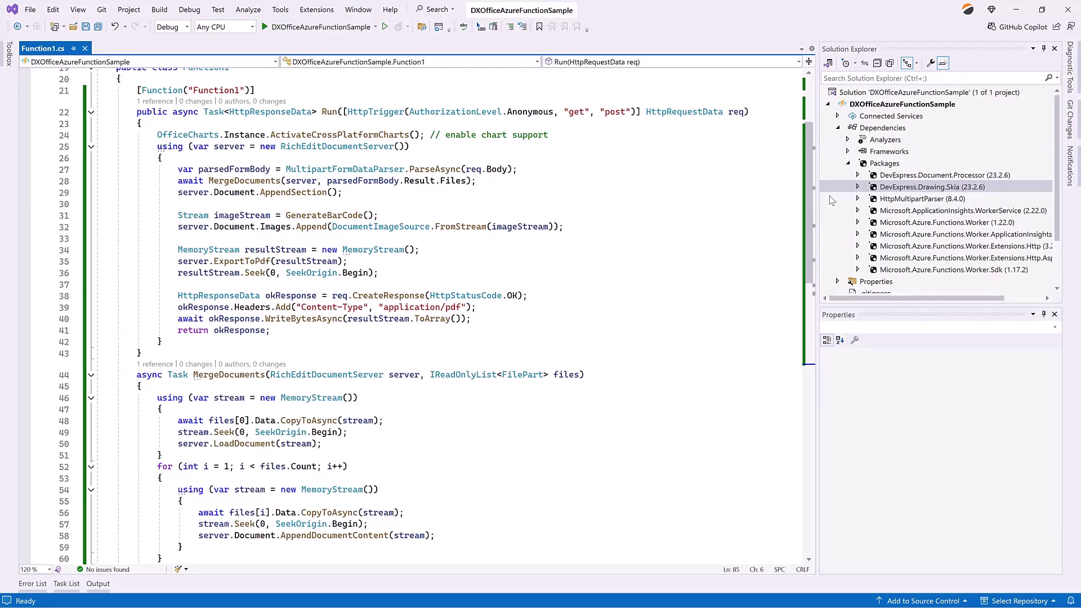
click(867, 105)
right_click(866, 105)
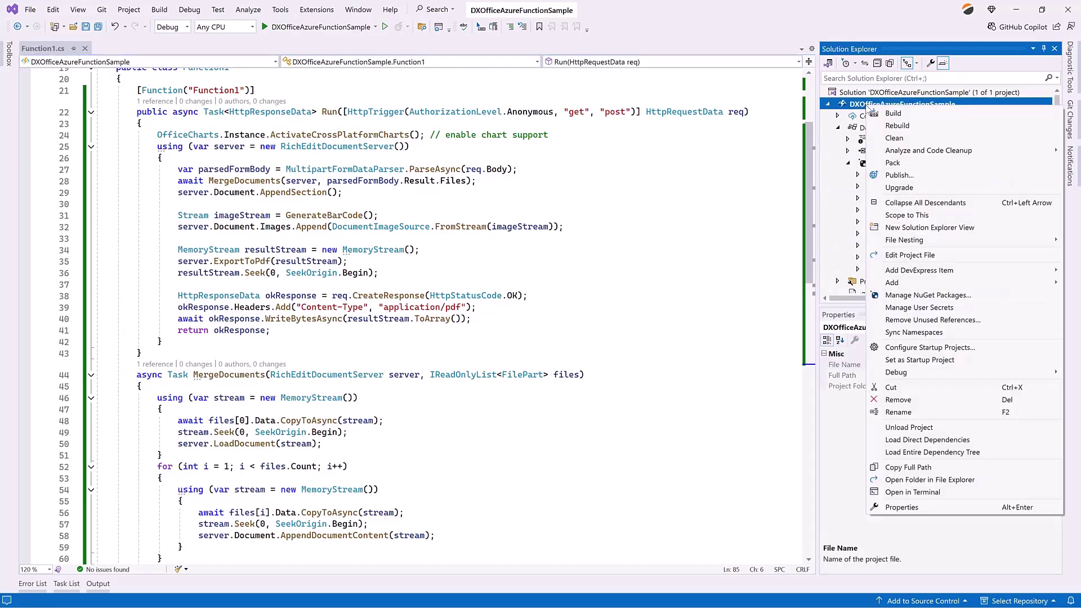
click(898, 175)
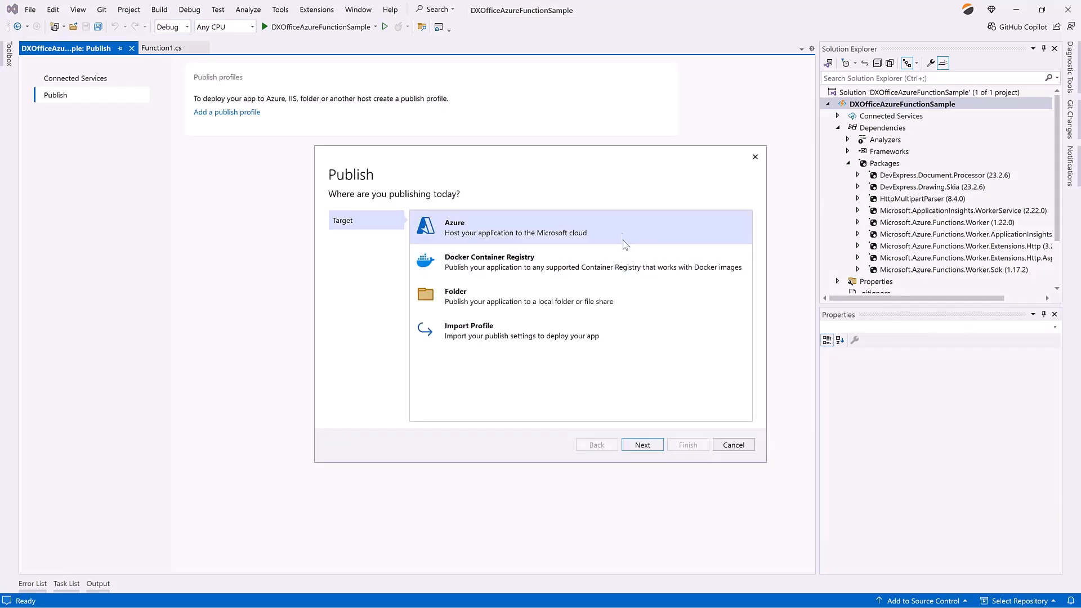
- Choose Azure with an Azure Function App (Linux) host as the publish target
click(646, 444)
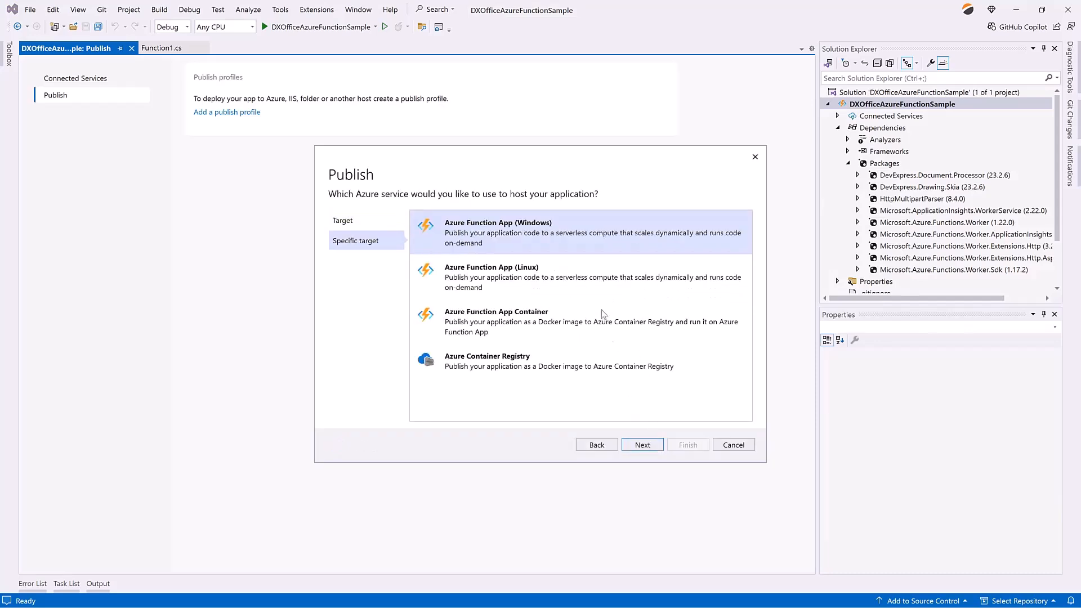
click(598, 281)
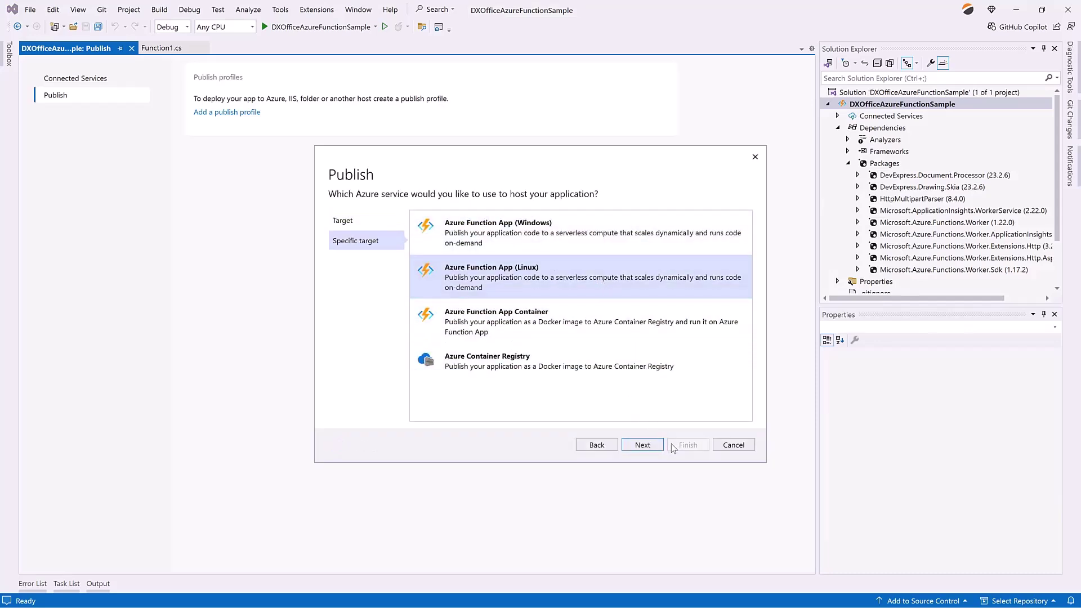
click(642, 444)
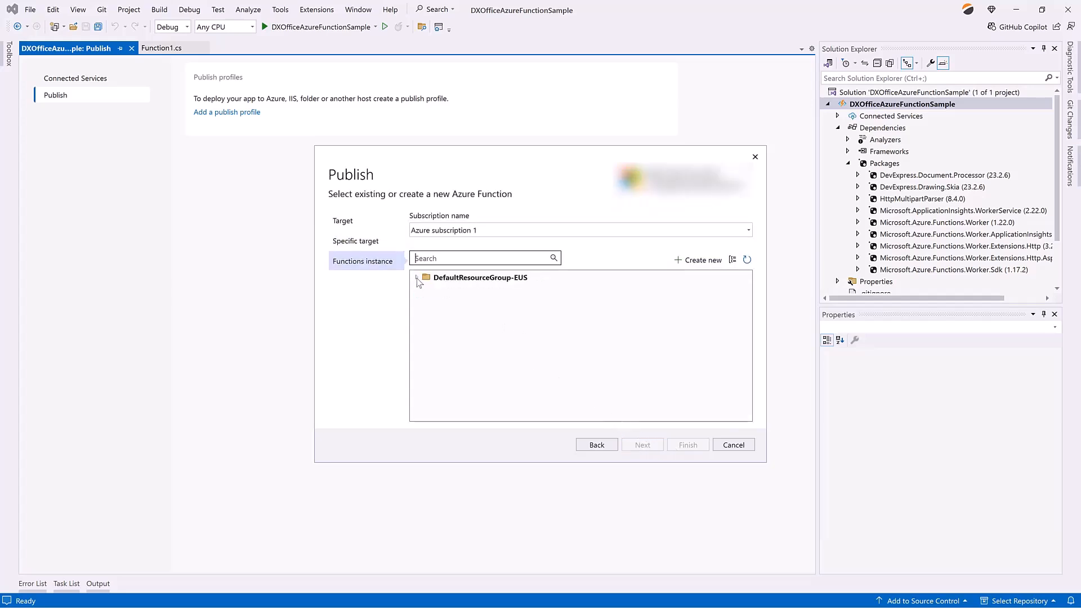
- Select the existing OfficeFileAPIAzureFunc app in DefaultResourceGroup-EUS and finish the profile
click(416, 277)
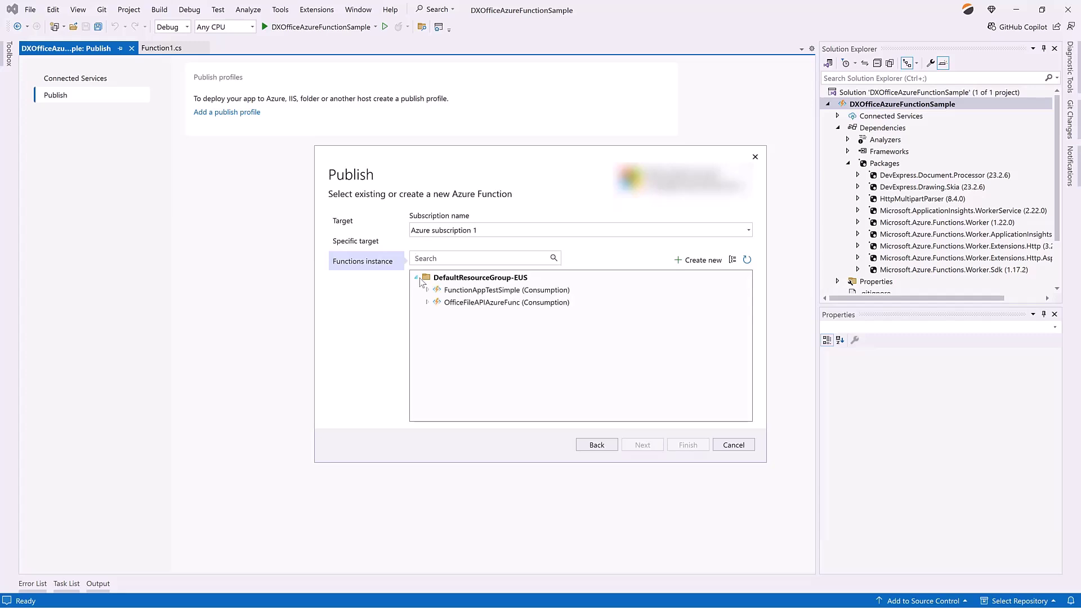
click(567, 304)
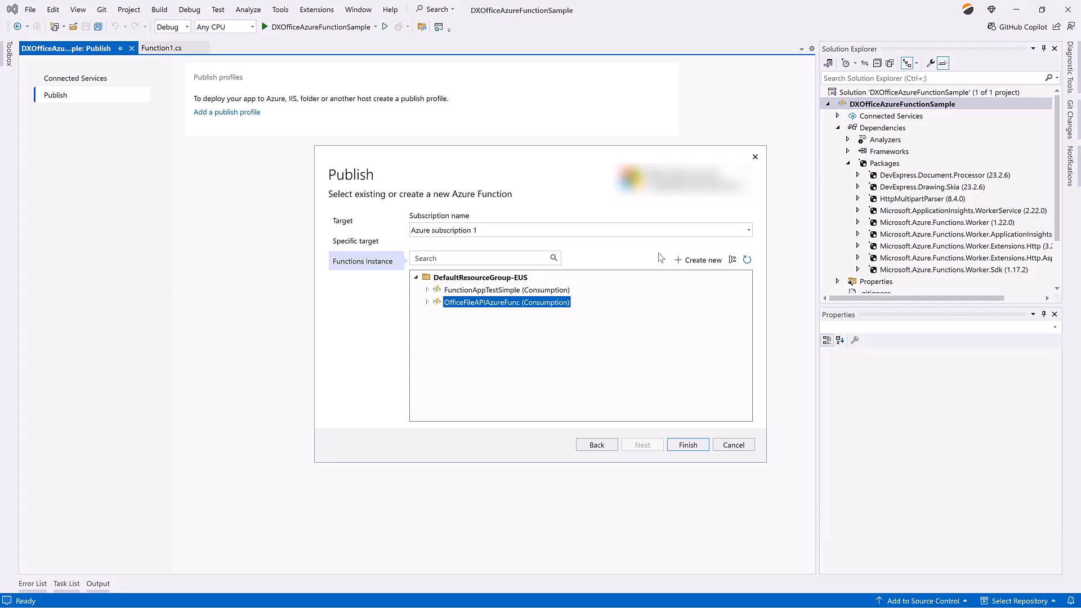
click(688, 445)
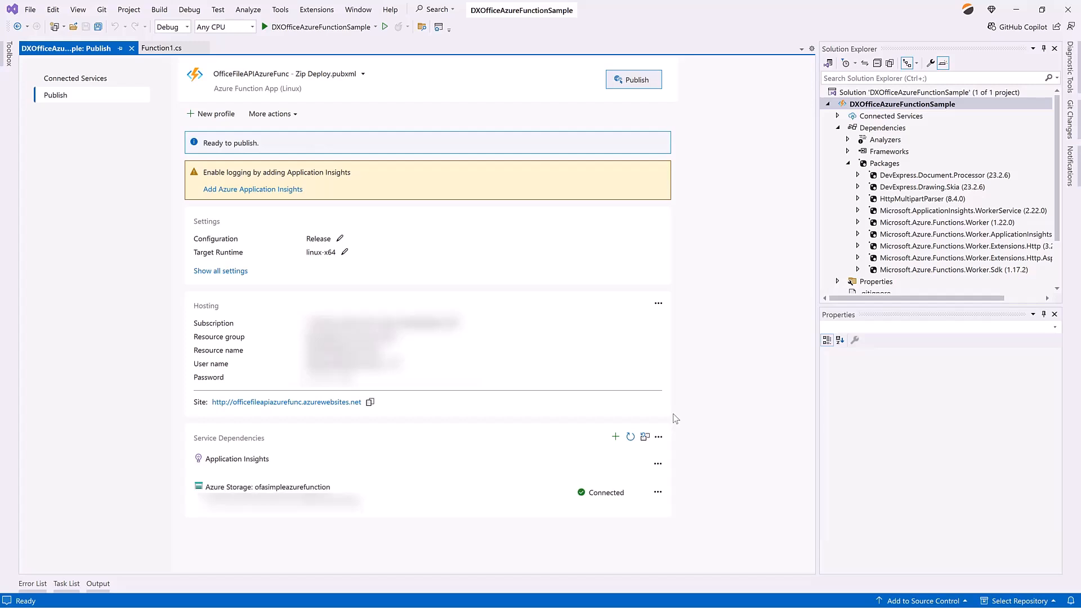
- Copy the deployed function's site URL and switch to VS Code
click(370, 403)
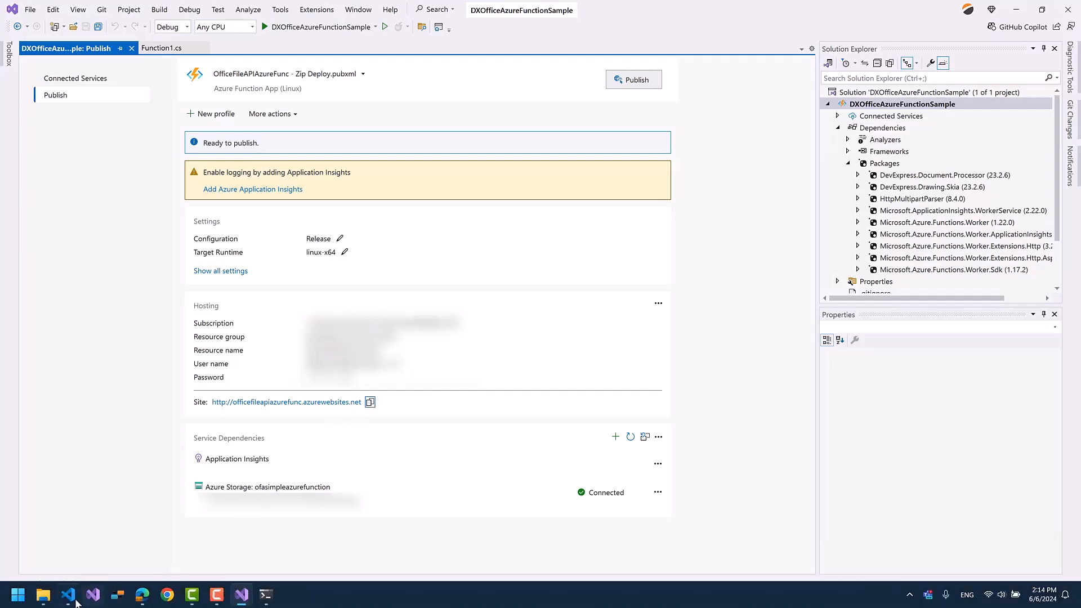
click(70, 597)
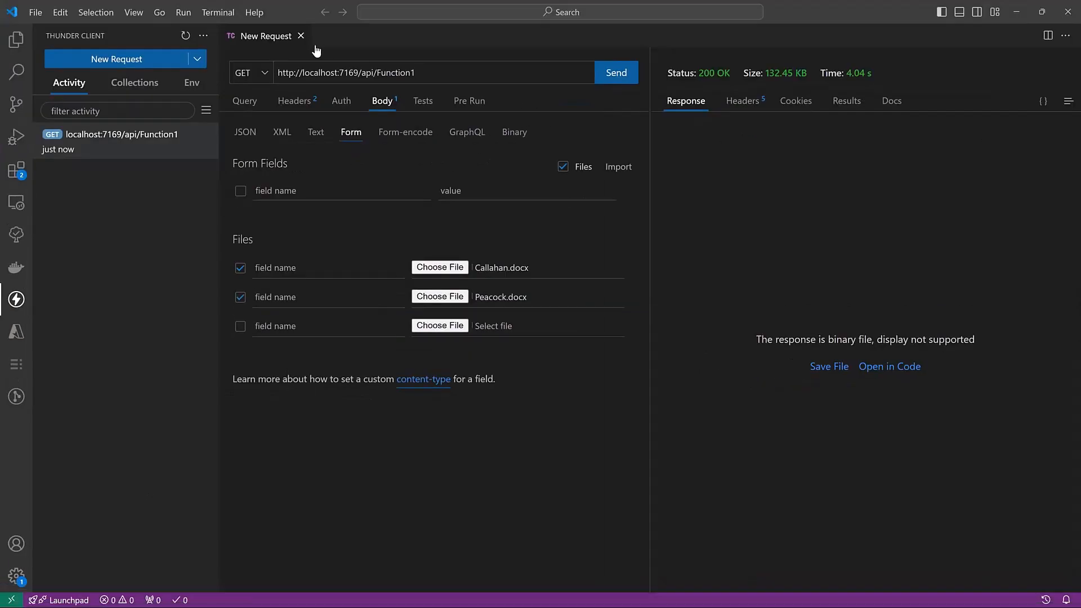
- Create a new request addressed to the azurewebsites site URL with /api/Function1
click(179, 61)
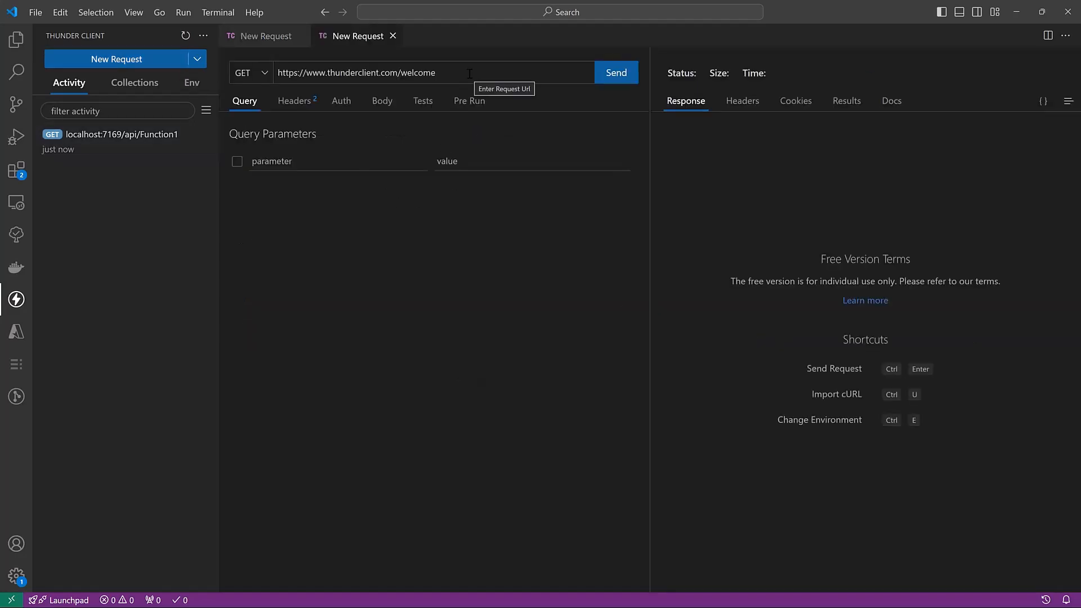
drag(470, 73, 256, 76)
key(ctrl+v)
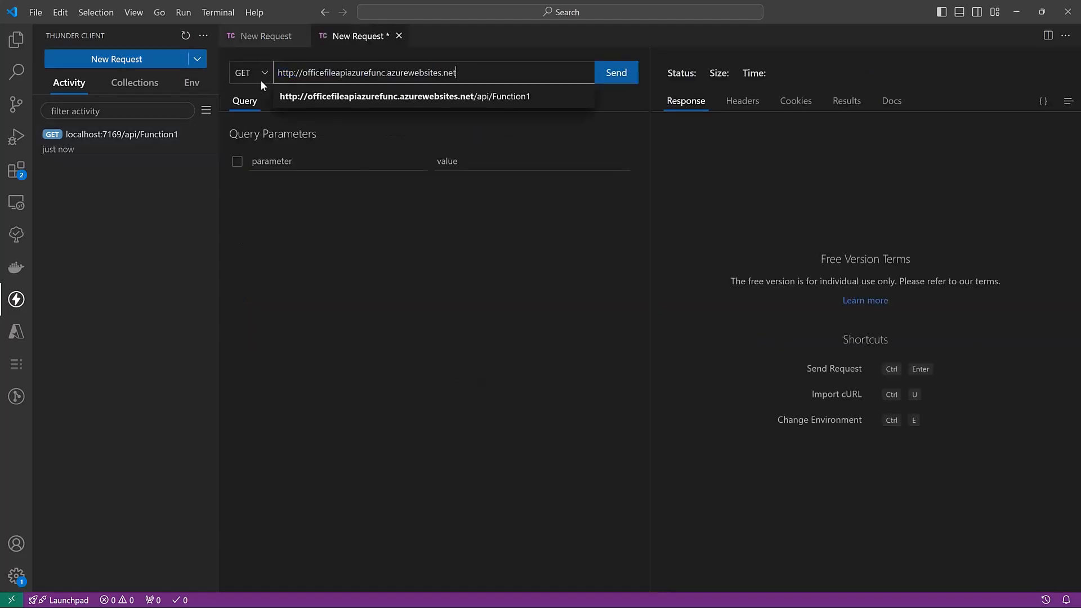
click(447, 104)
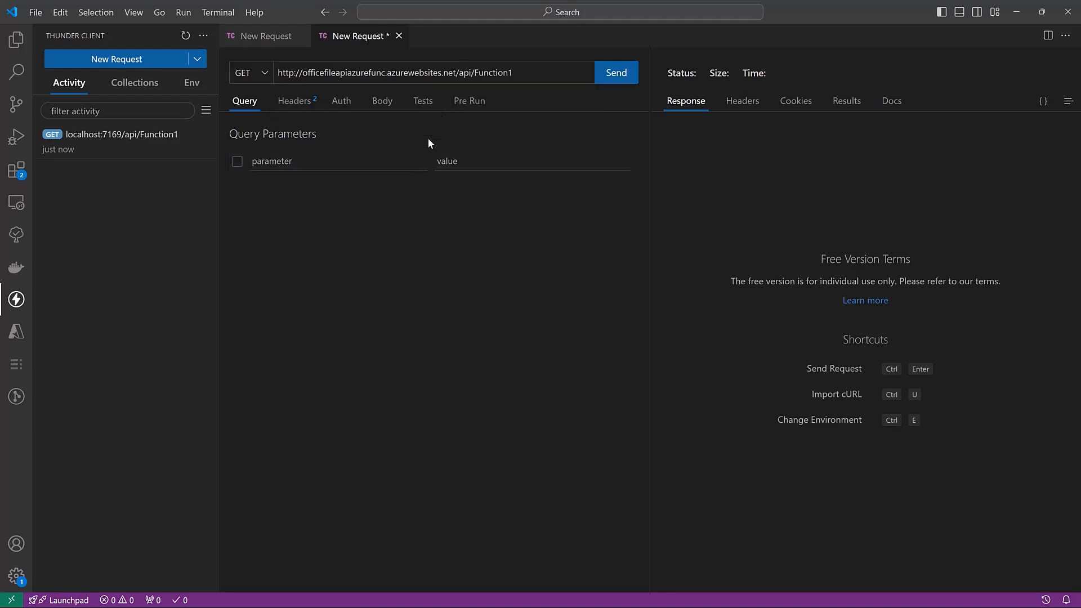
- Set the body to form data with the DOCX files and send it to the deployed function
click(384, 100)
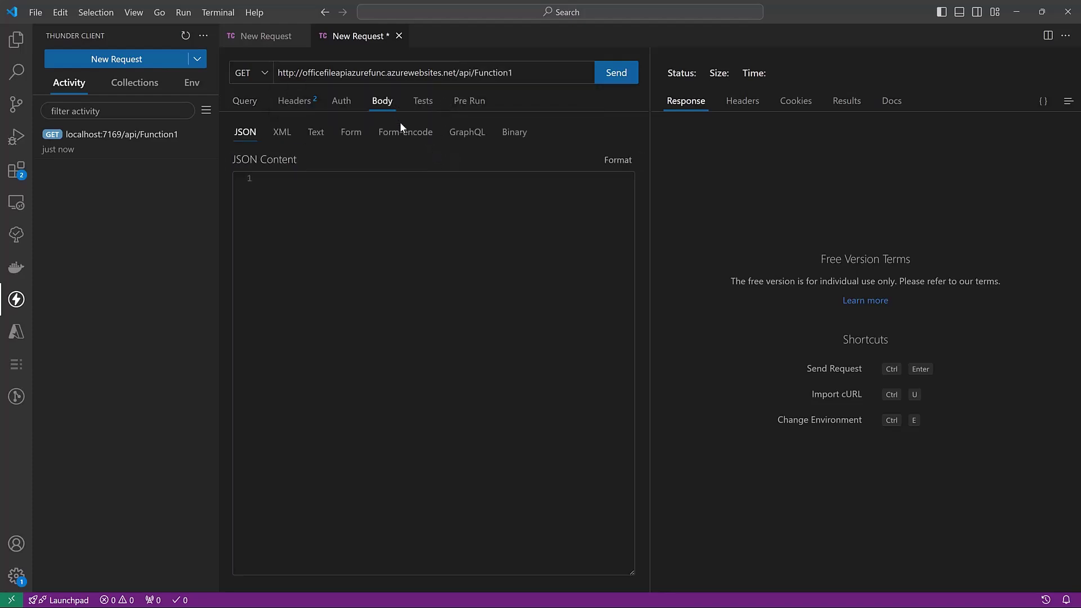
click(350, 132)
click(563, 166)
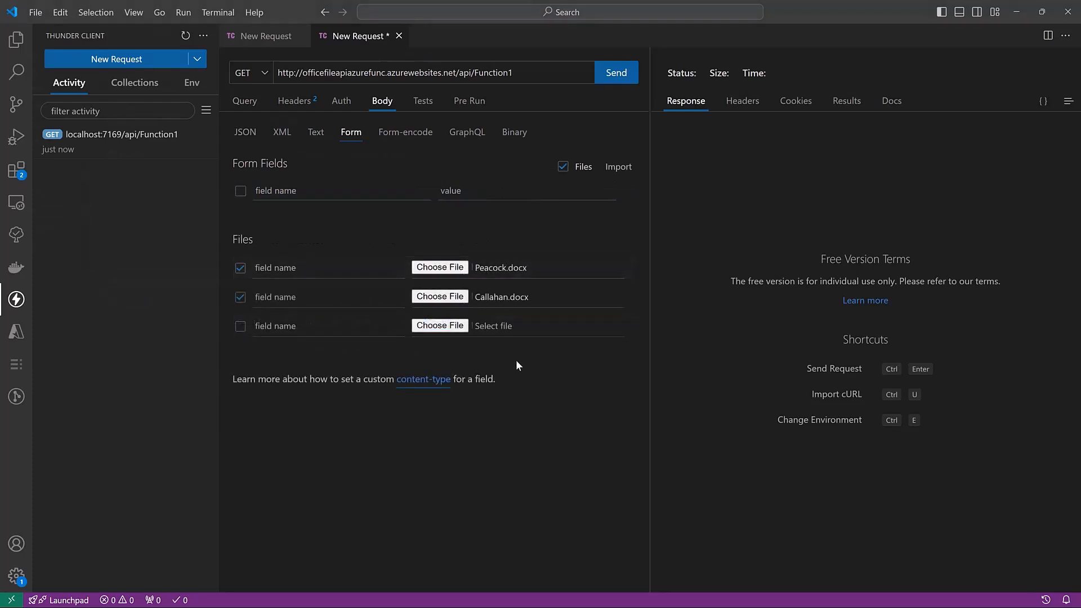
click(625, 77)
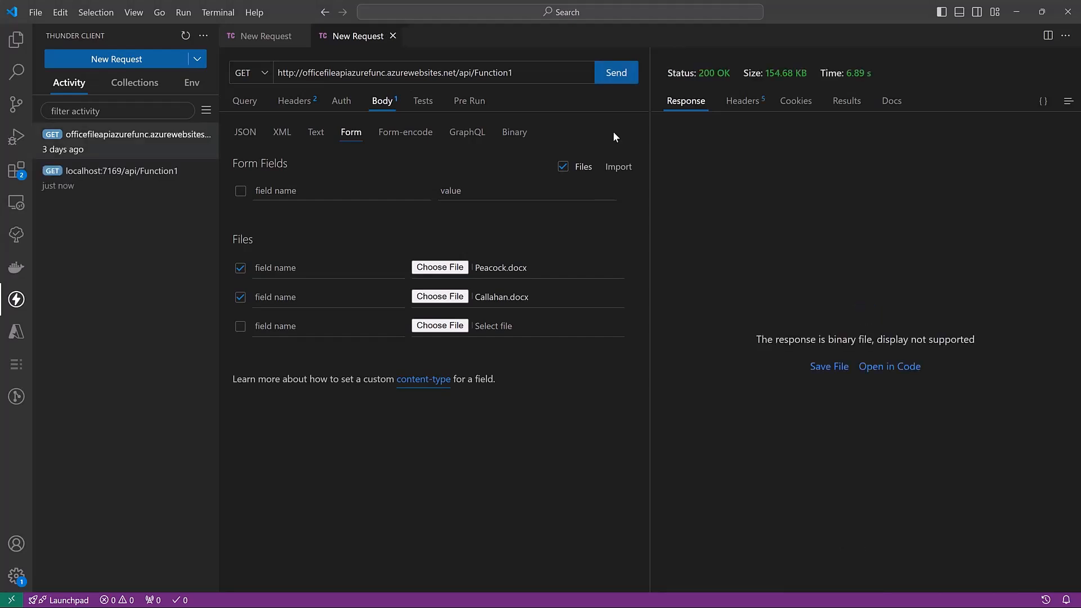
- Save the returned binary as a PDF and open the merged thunder-file PDF from its folder
click(832, 366)
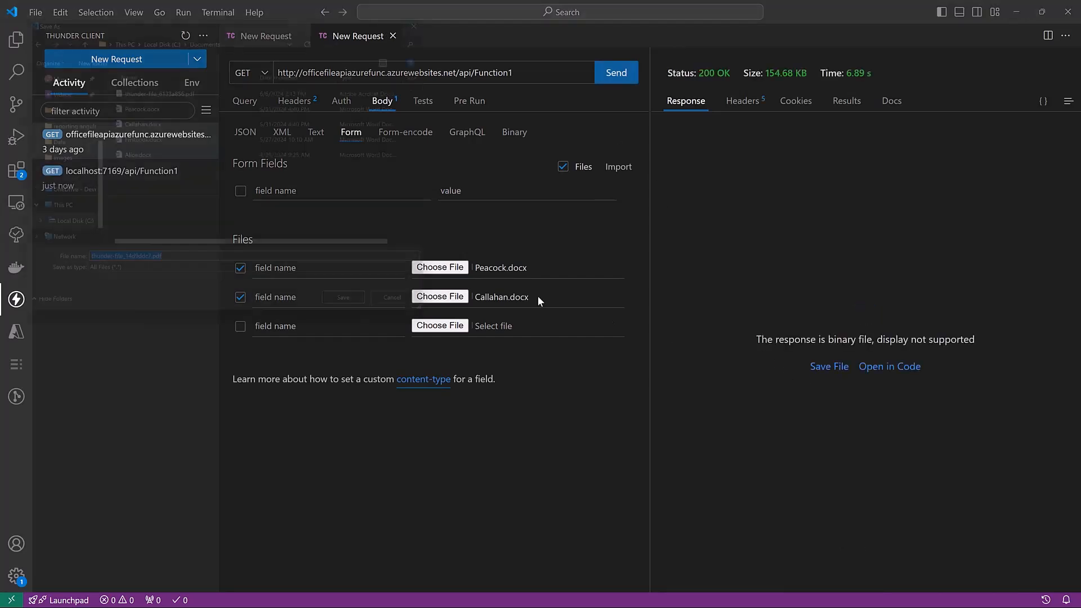
click(364, 319)
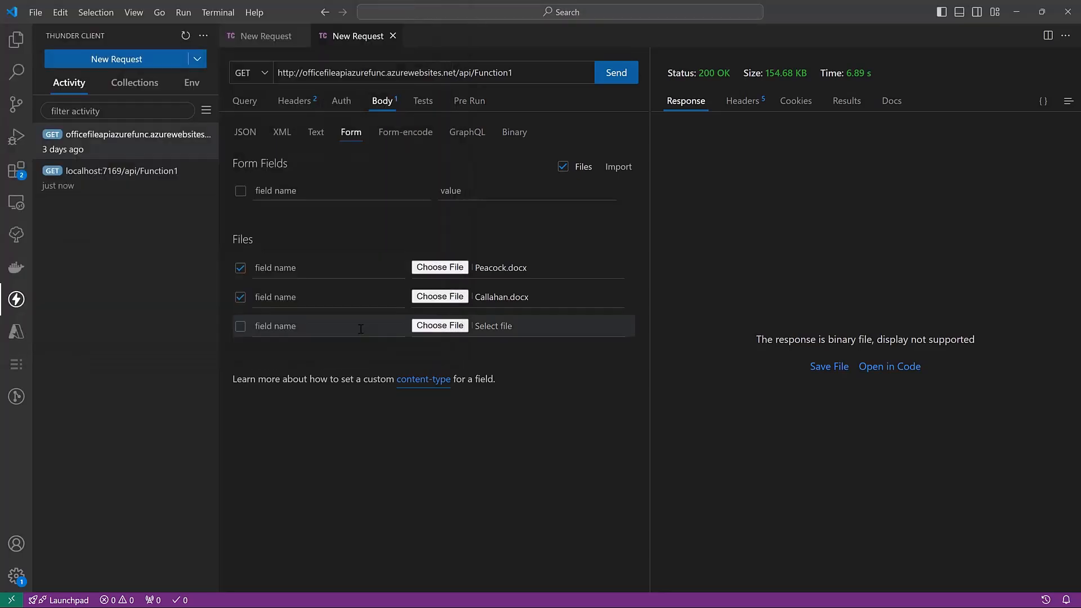
click(43, 594)
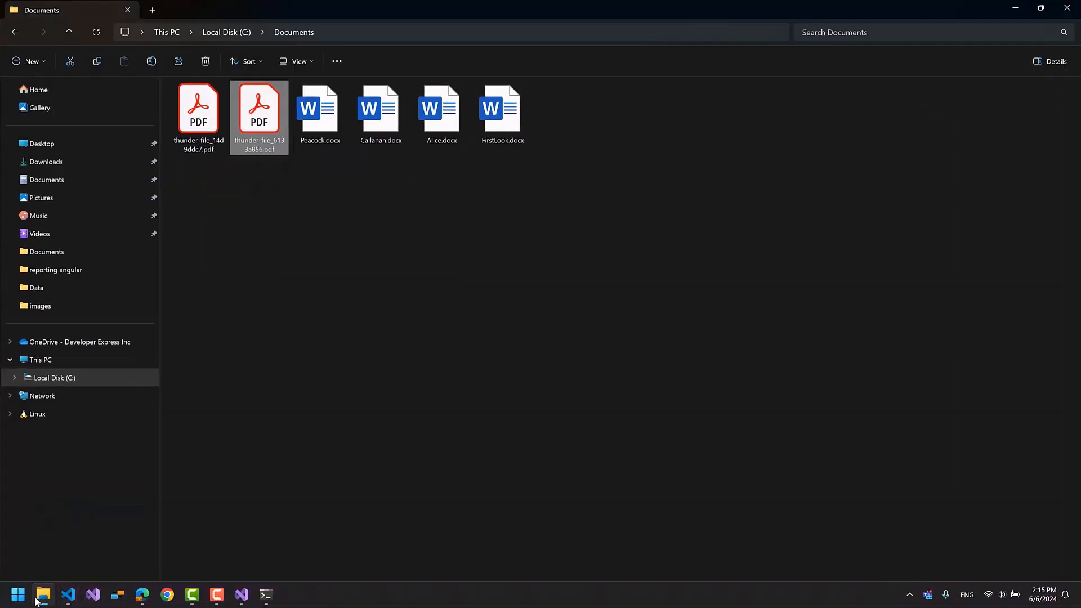
click(203, 144)
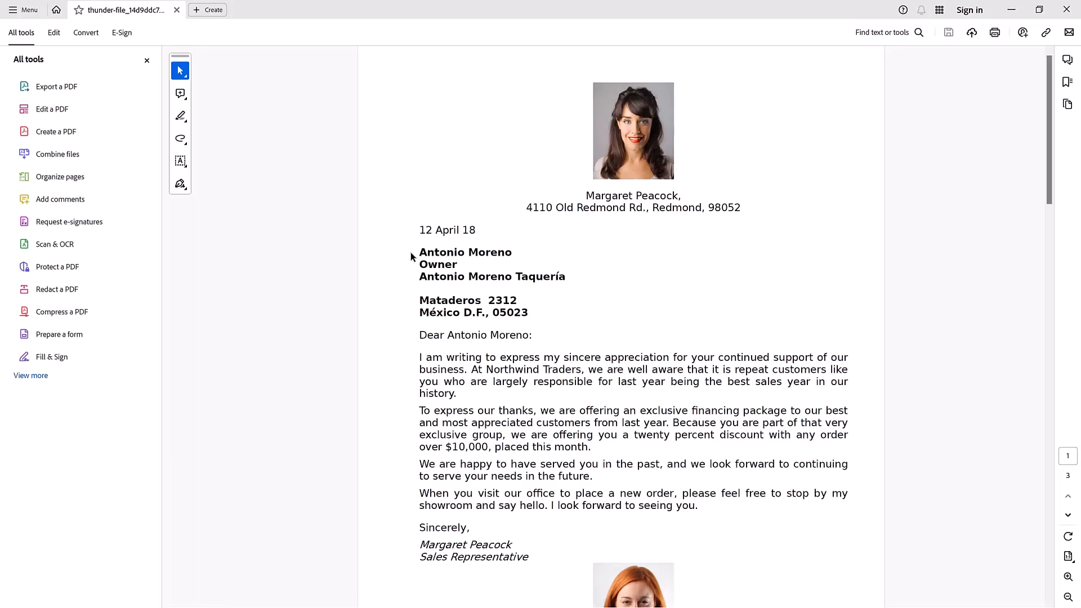
scroll(412, 258, down, 3)
scroll(412, 257, down, 3)
scroll(413, 256, down, 3)
scroll(412, 257, down, 2)
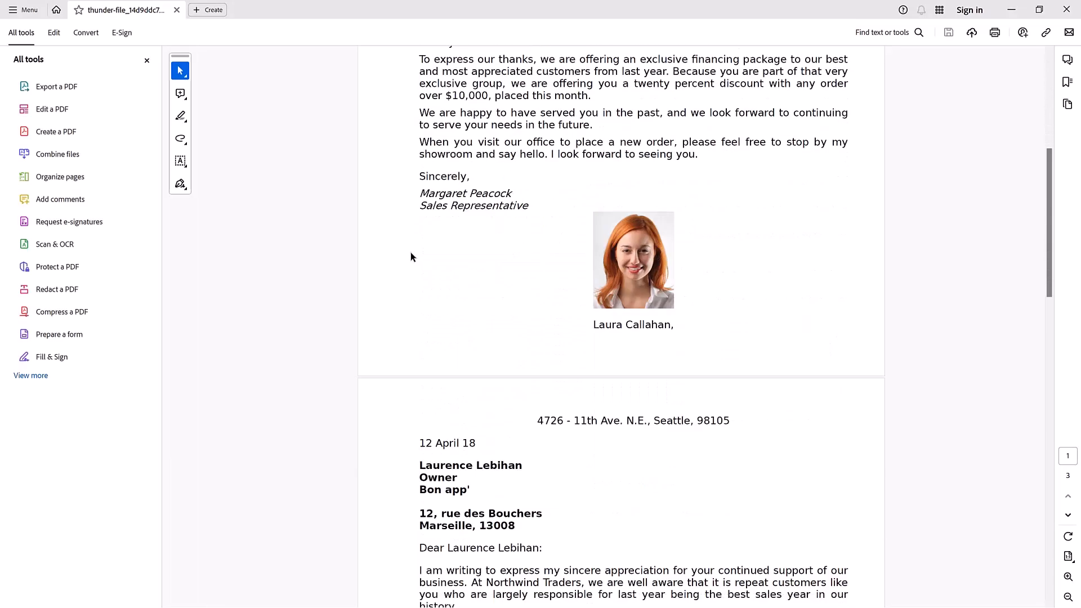
scroll(413, 258, down, 3)
scroll(412, 258, down, 3)
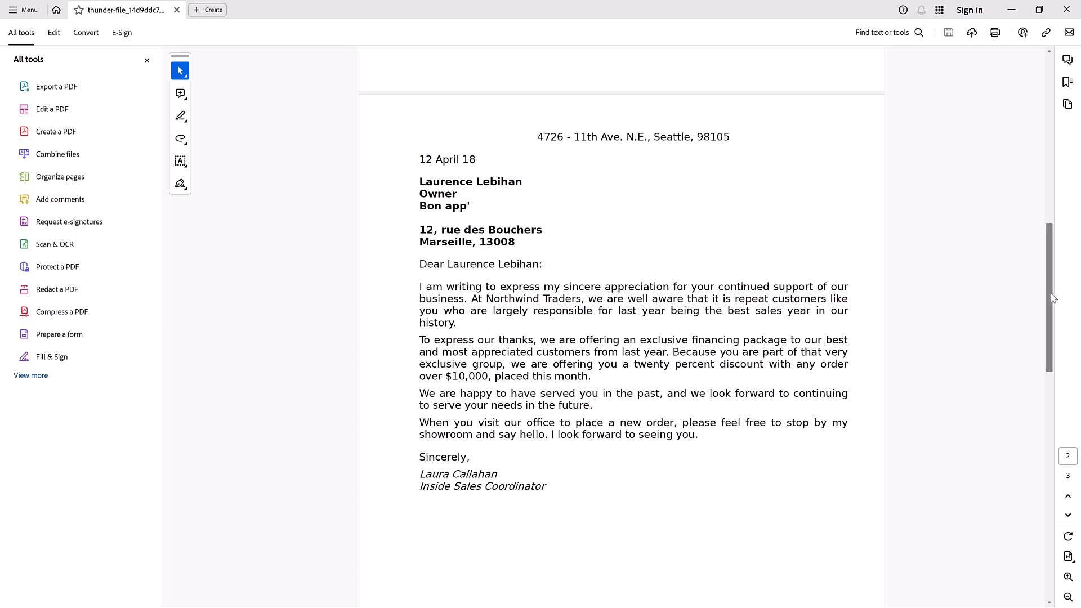
drag(1053, 299, 1036, 523)
scroll(981, 254, up, 5)
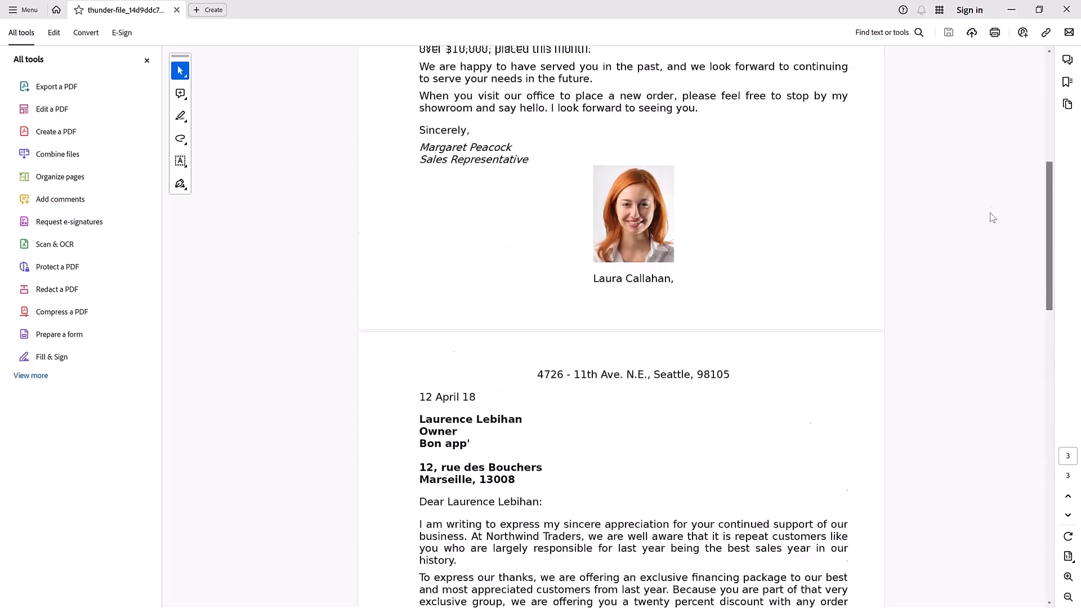
scroll(982, 169, up, 5)
scroll(981, 140, up, 3)
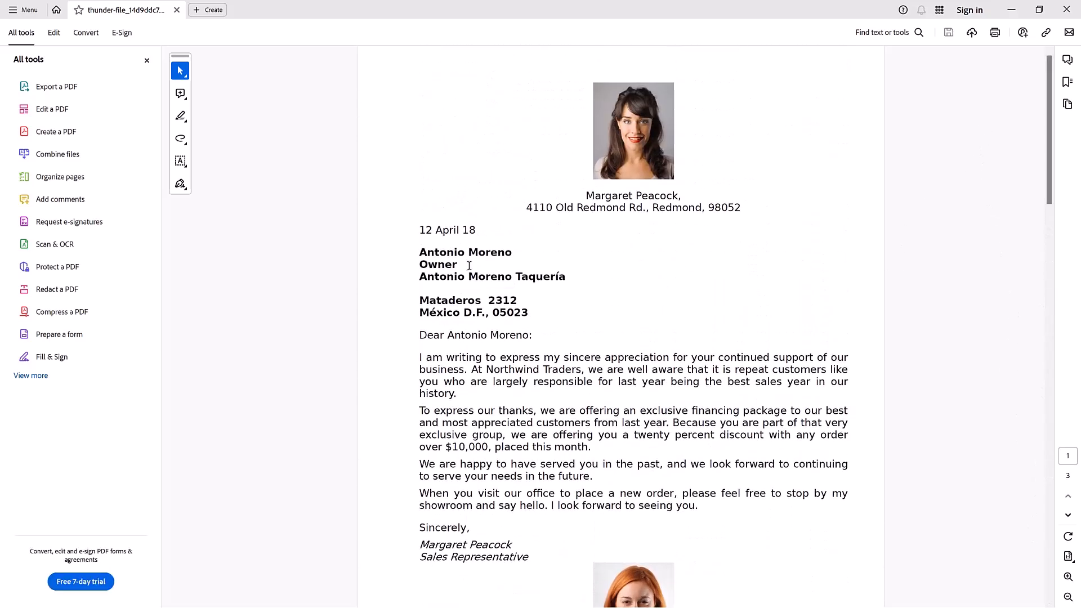